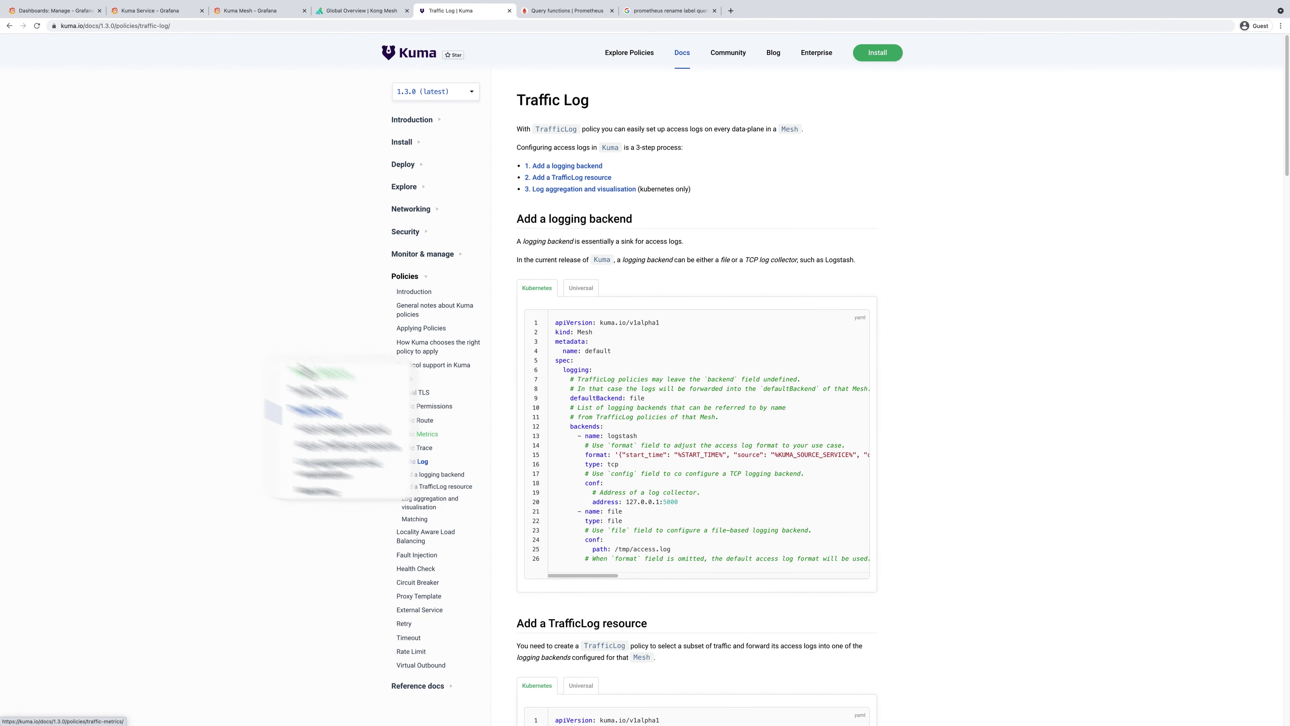
Browse the Kuma Traffic Metrics, Traffic Trace and Traffic Log policy documentation pages
click(406, 433)
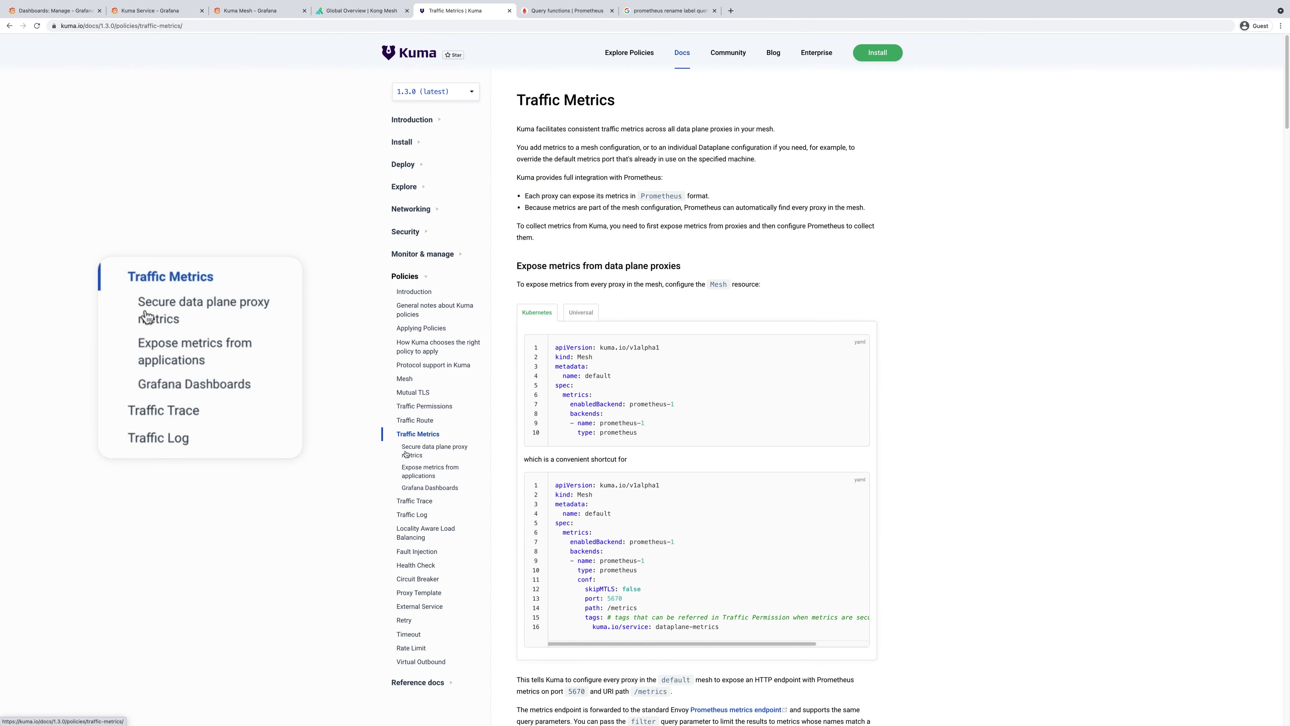
click(410, 502)
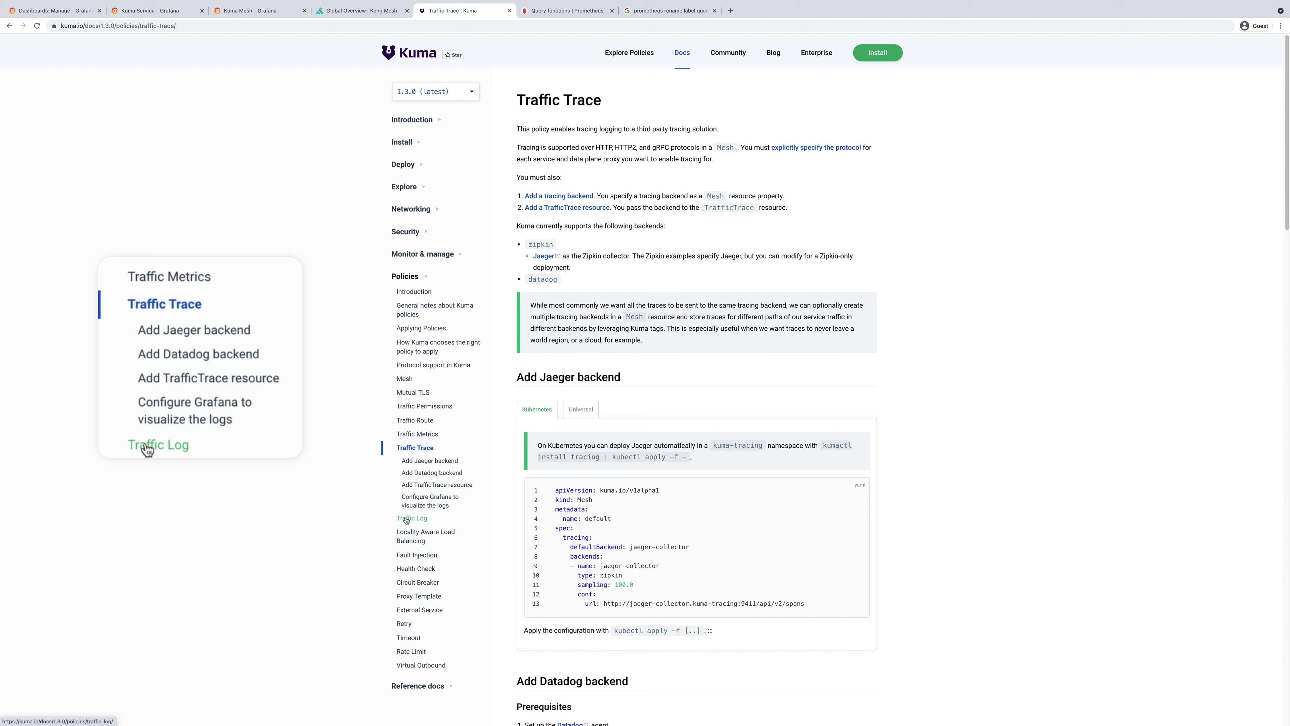
click(409, 519)
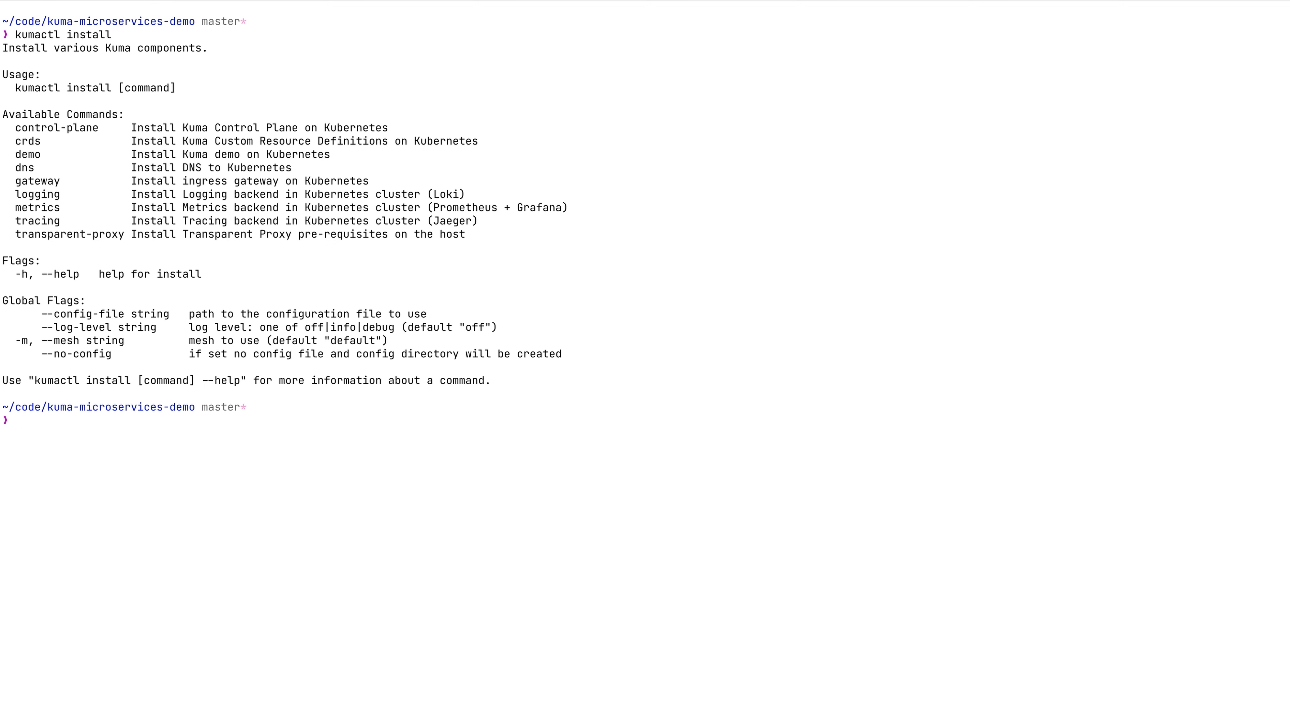
Highlight the logging, metrics and tracing backends in the kumactl install help output
double_click(42, 195)
double_click(38, 208)
click(39, 224)
double_click(38, 224)
click(74, 200)
Back in the browser, view the Kuma Service to Service dashboard, then the Kuma Mesh dashboard
key(super+Tab)
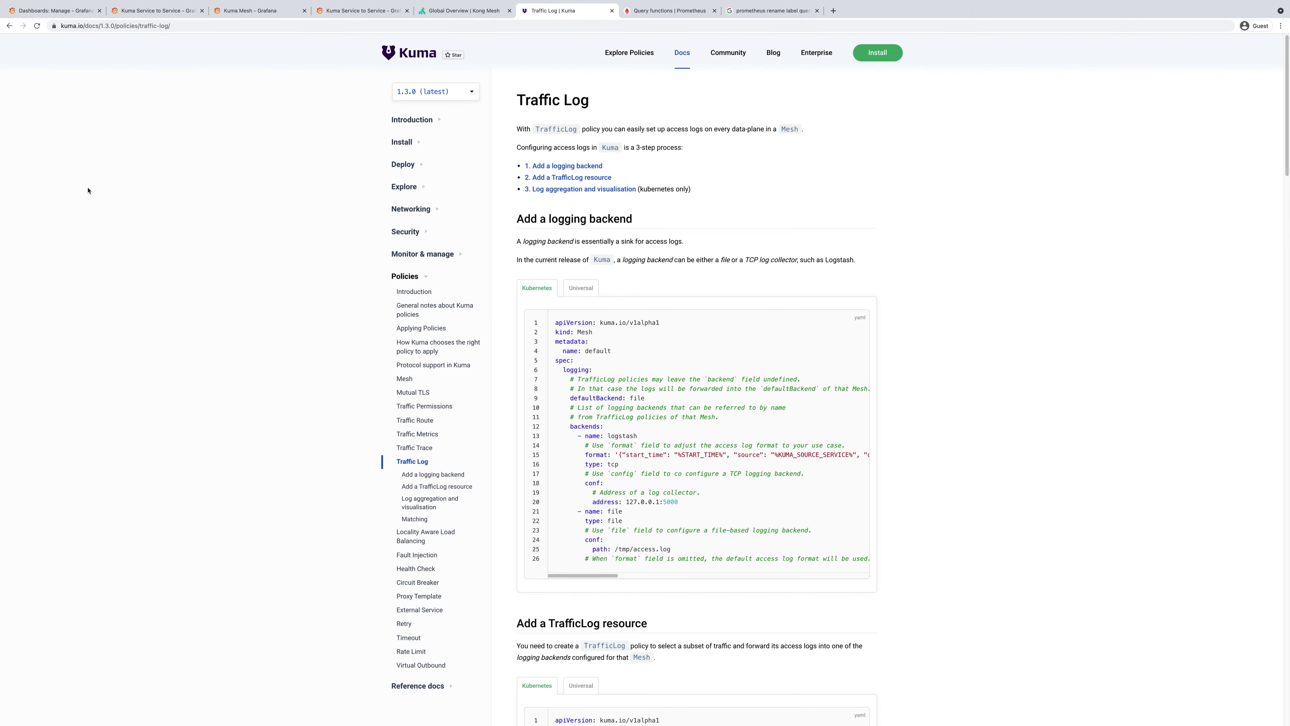
click(322, 12)
click(257, 11)
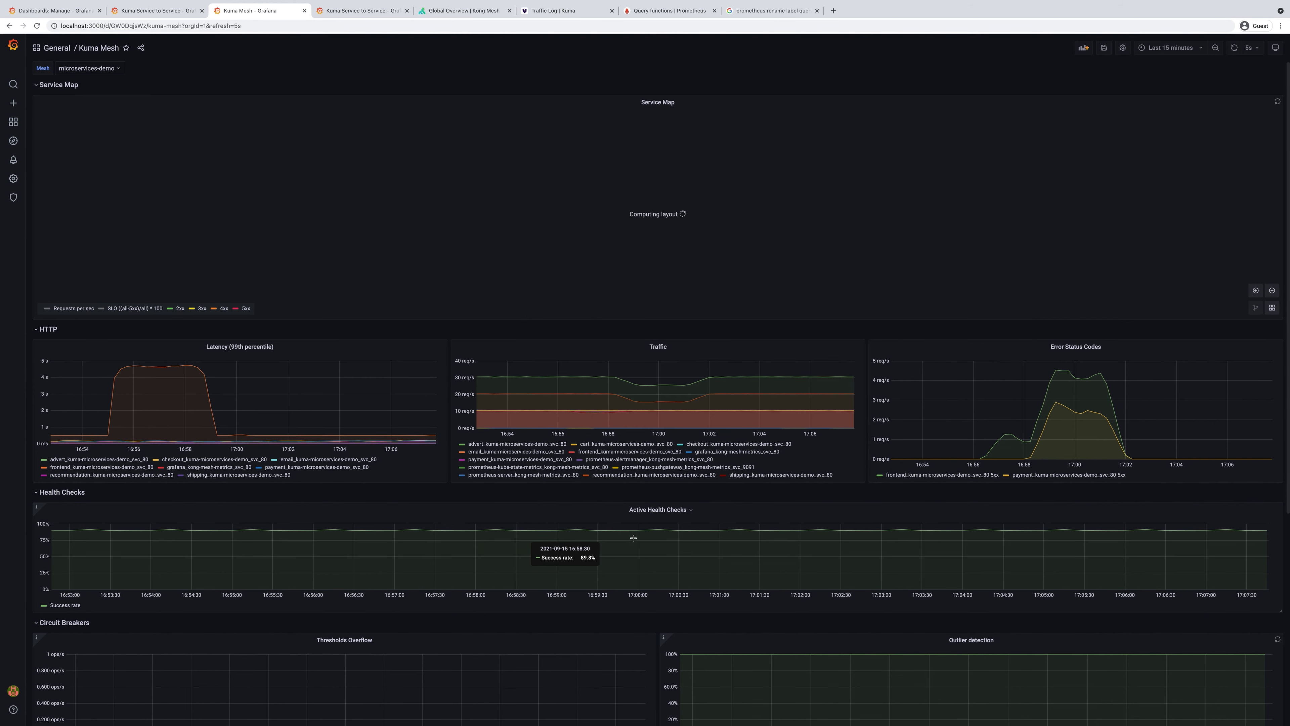
Find Jaeger traces for frontend_kuma-microservices-demo_svc_80 and open trace 47198bb0238d5f81 in a split pane
click(8, 143)
click(161, 90)
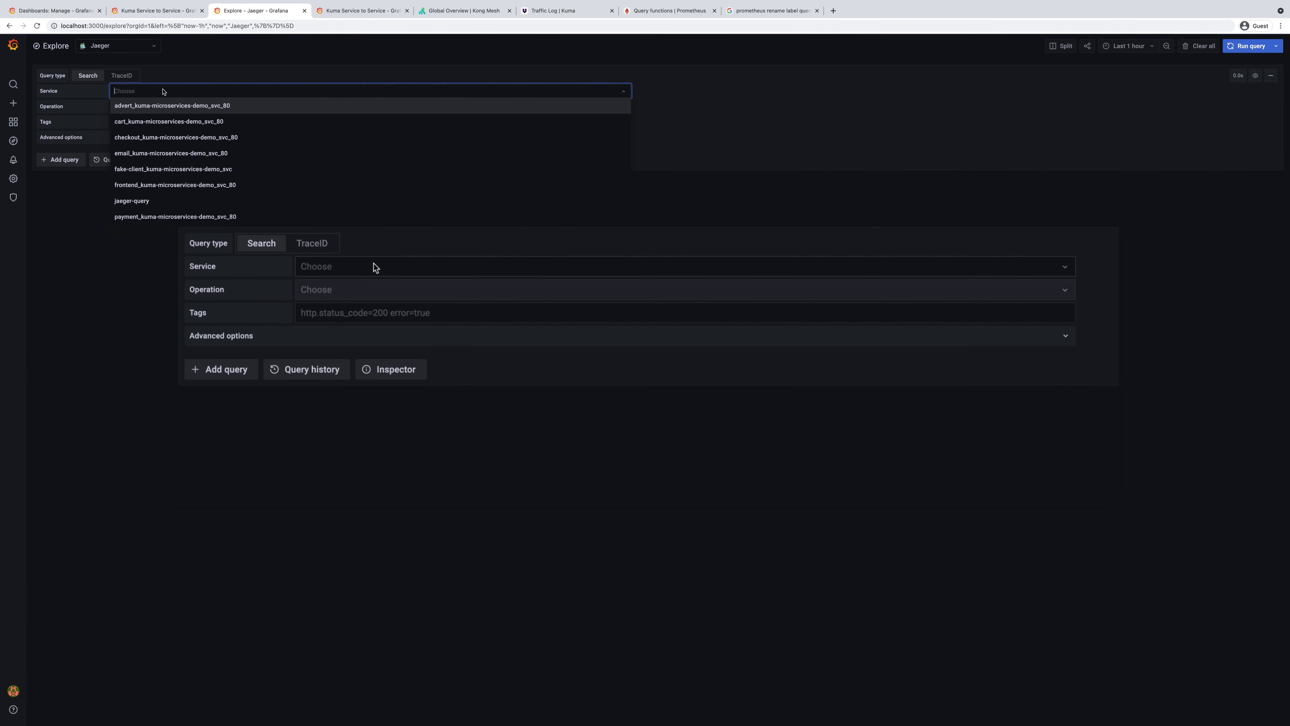
text(fr)
click(201, 106)
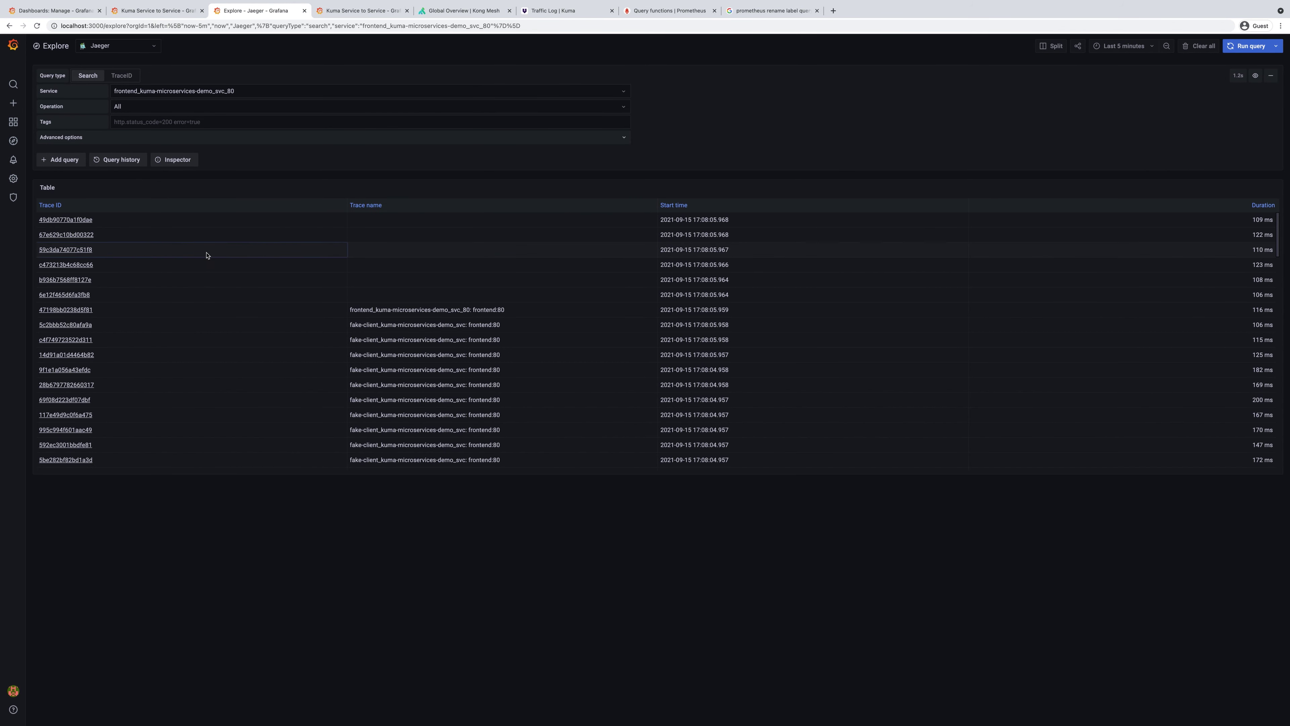
click(65, 309)
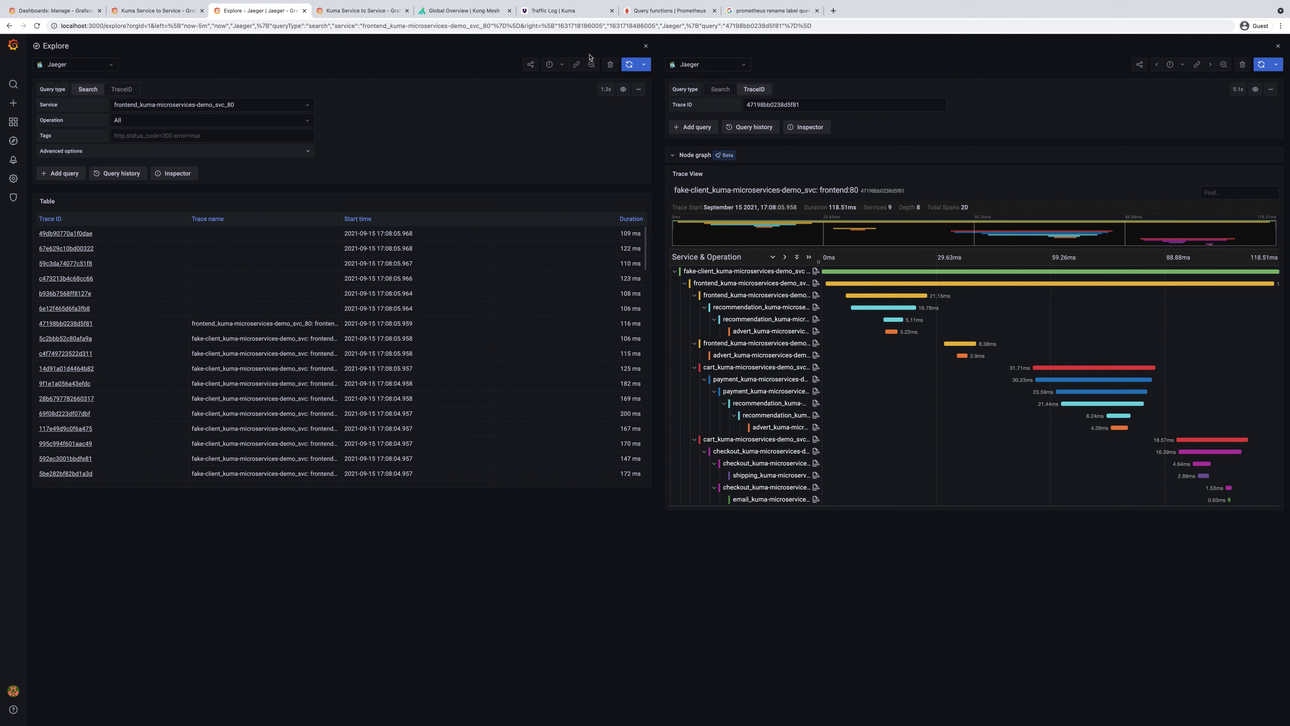
Query Loki for {app="frontend",container="kuma-sidecar"} logs in the left pane
click(67, 64)
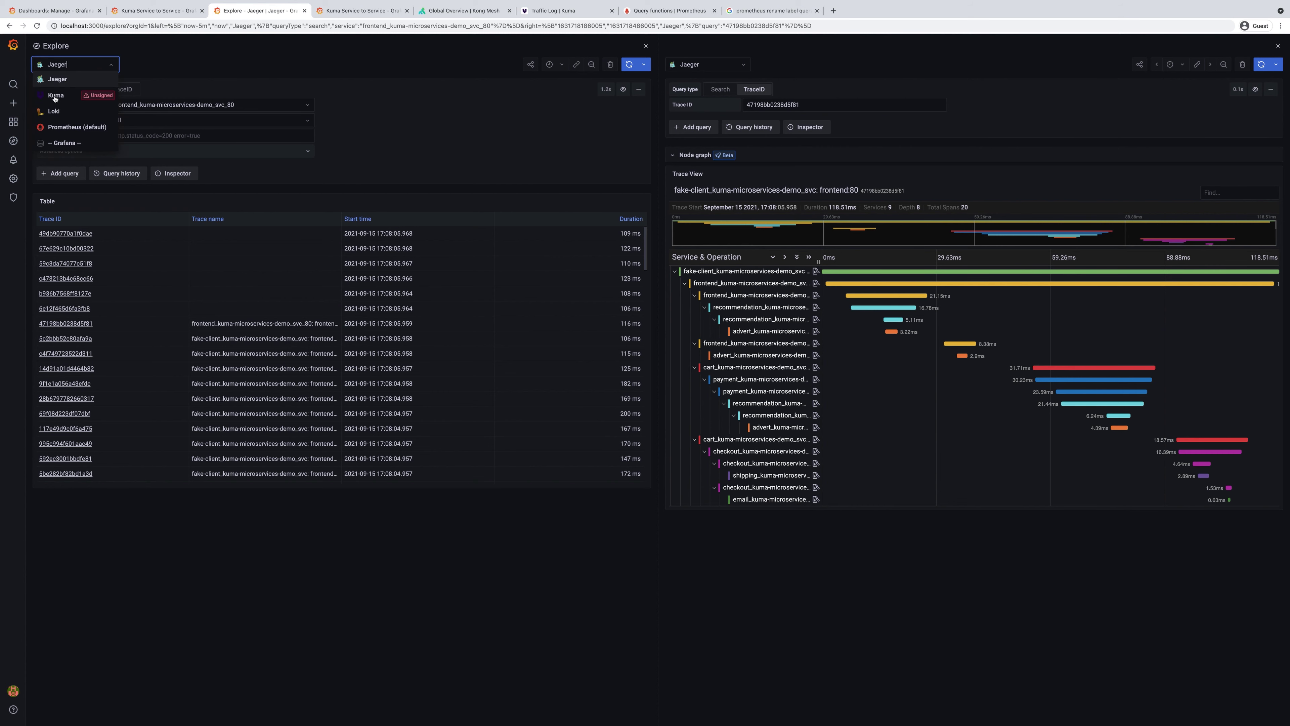
click(61, 115)
text({app=)
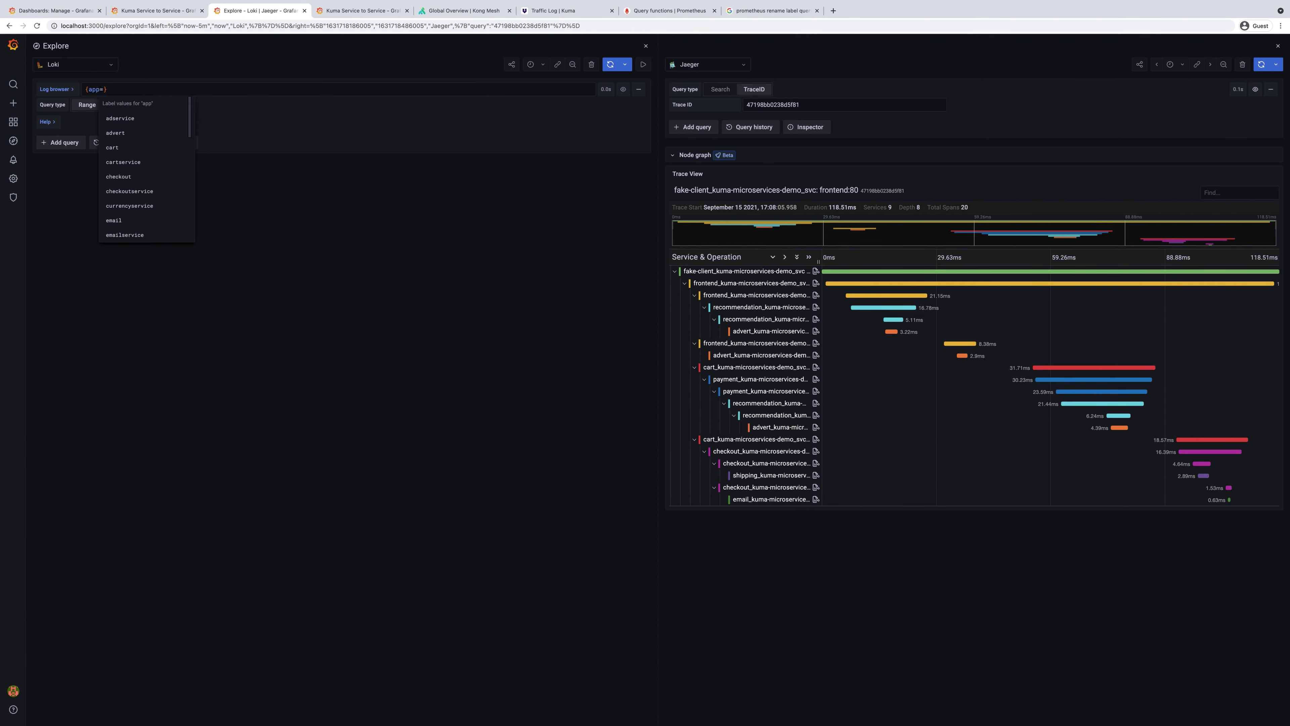
text("frontend")
key(shift+Return)
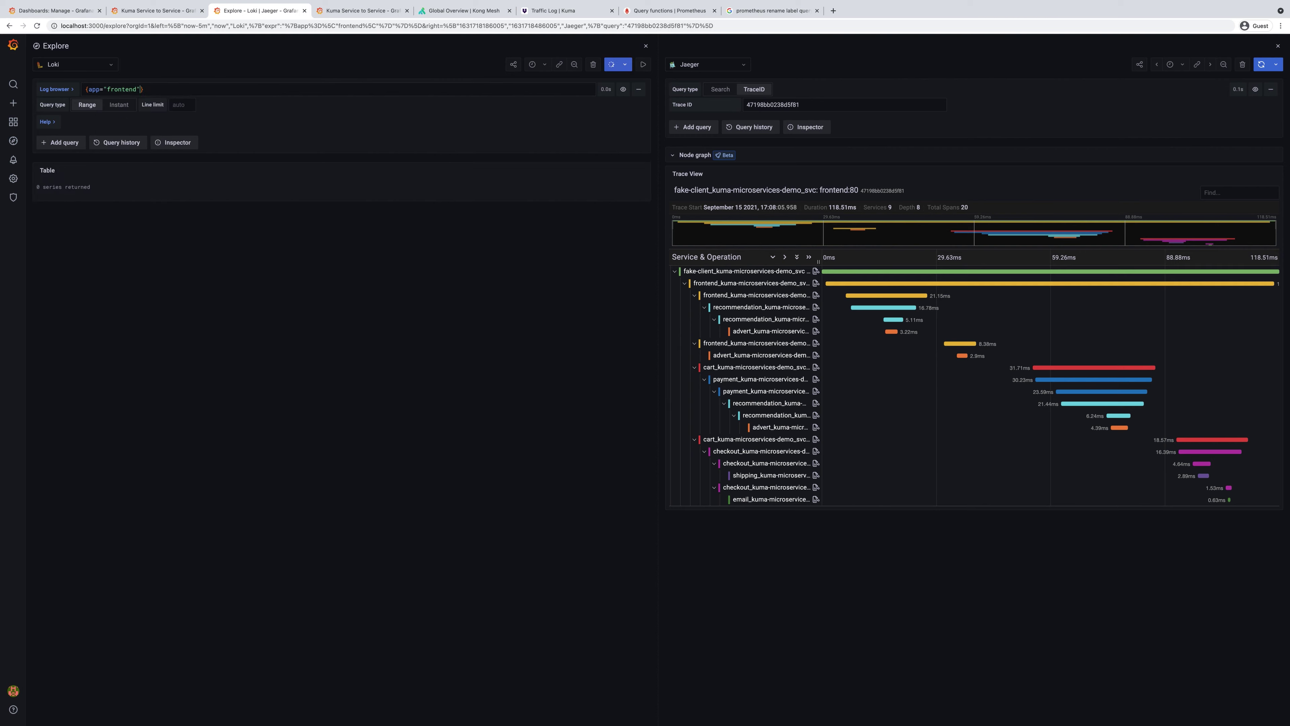
scroll(122, 356, down, 6)
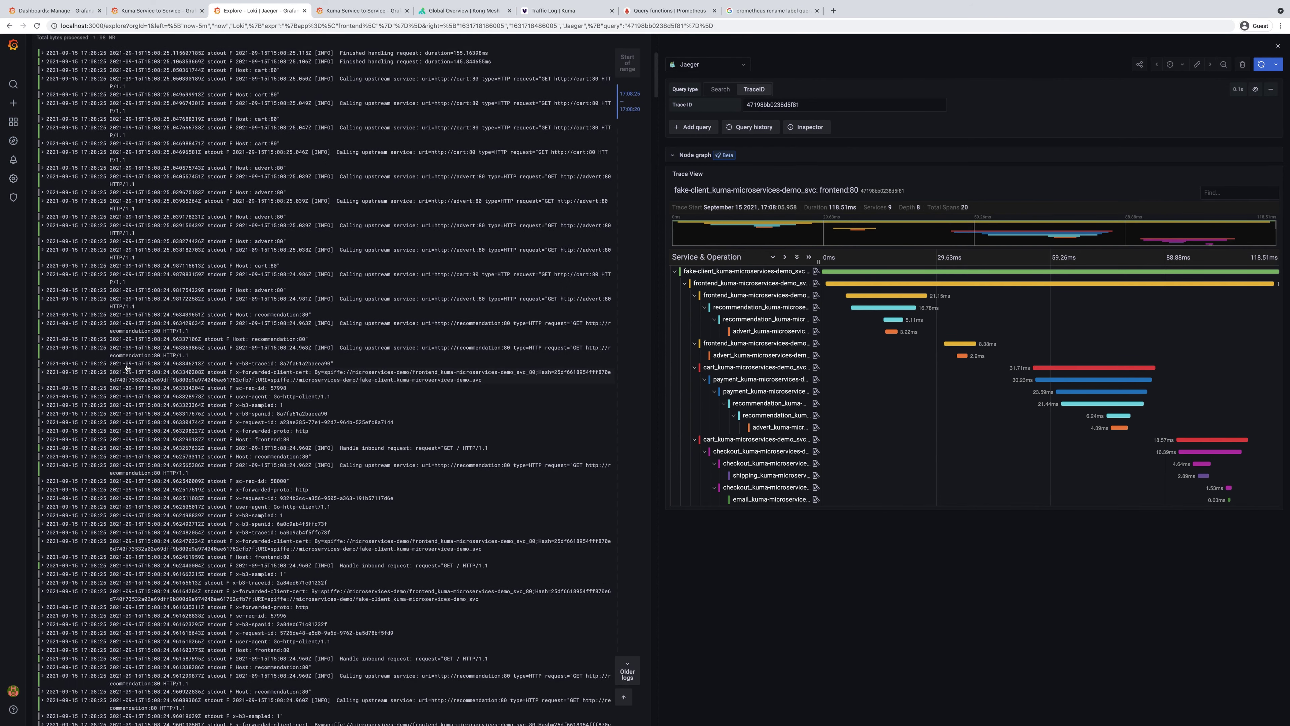
scroll(127, 368, up, 6)
text(,cont)
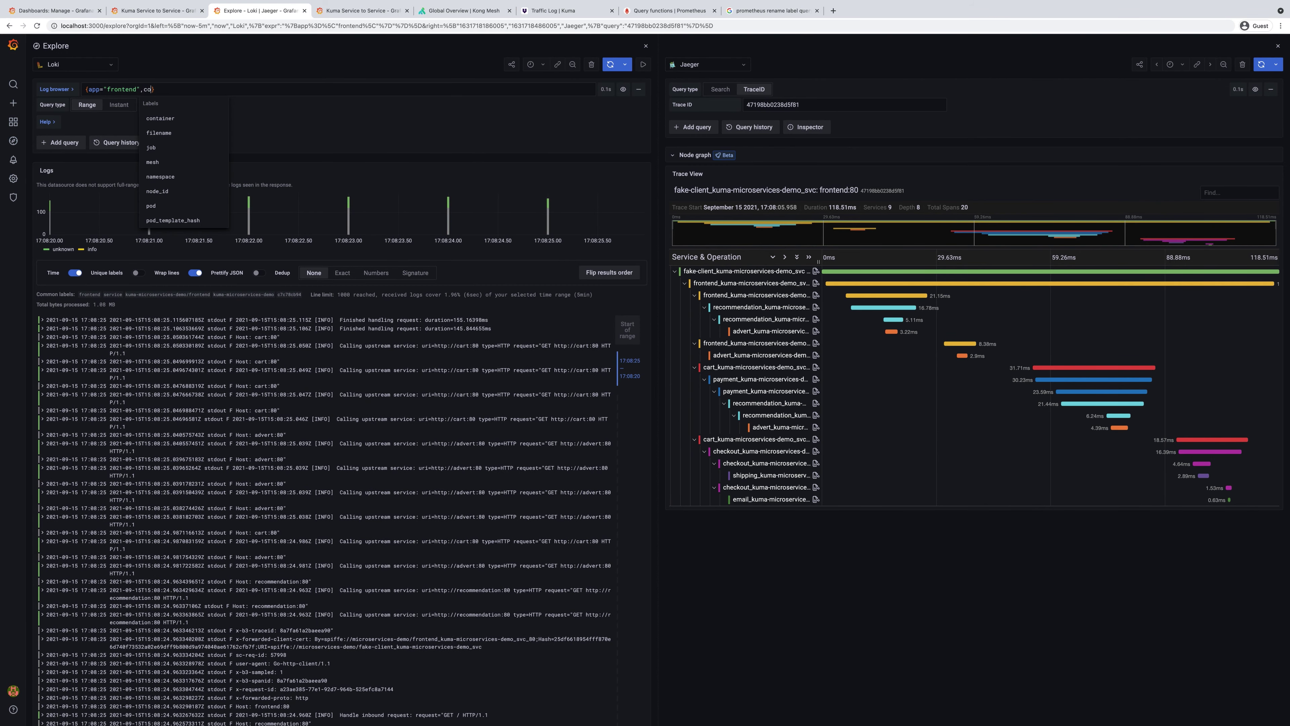
key(Tab)
key(Return)
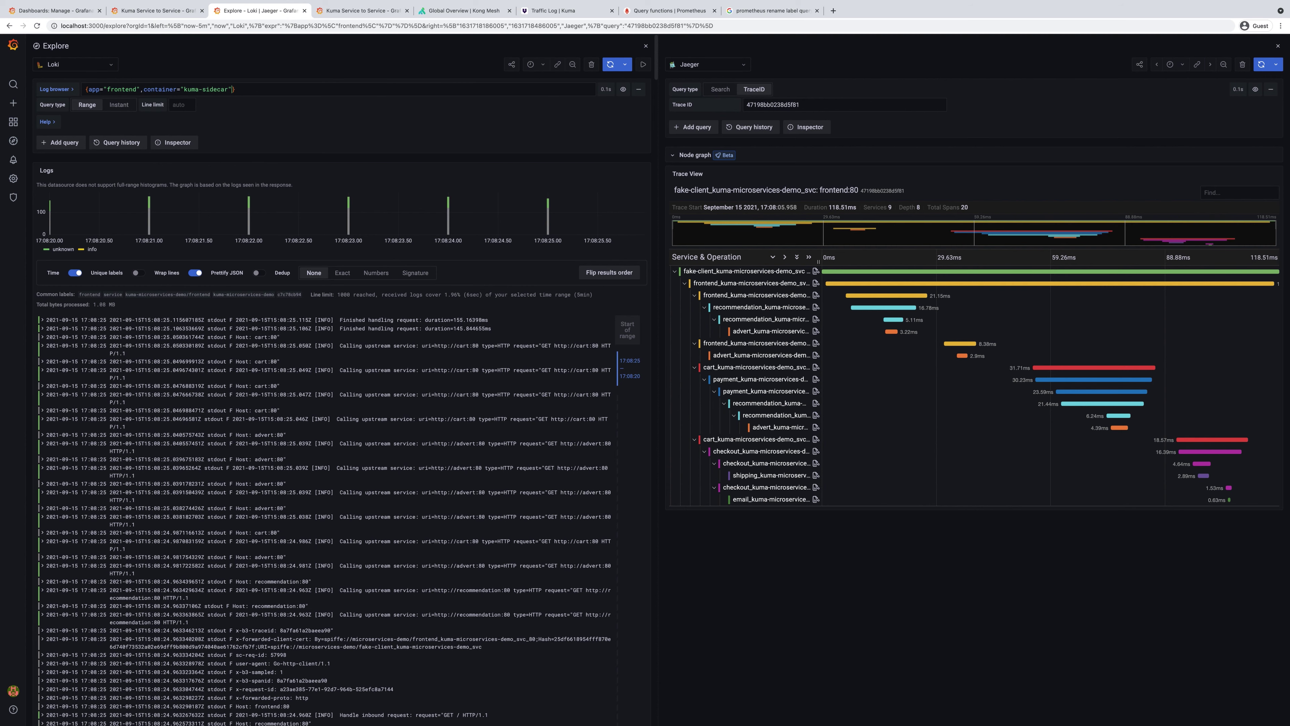
key(shift+Return)
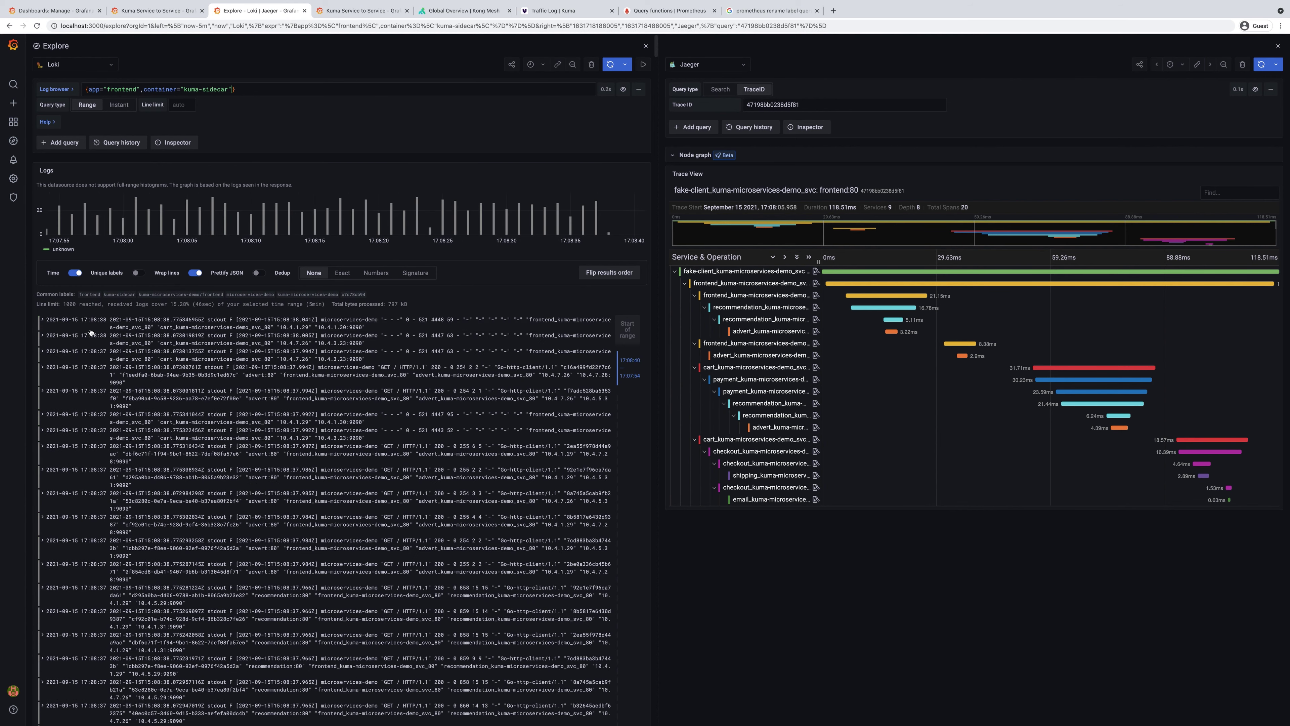
Open traces c16a499fd22f7c61 and 92e1e7f96ca7da61 from expanded log lines, then go to Dashboards > Manage
click(87, 375)
click(255, 527)
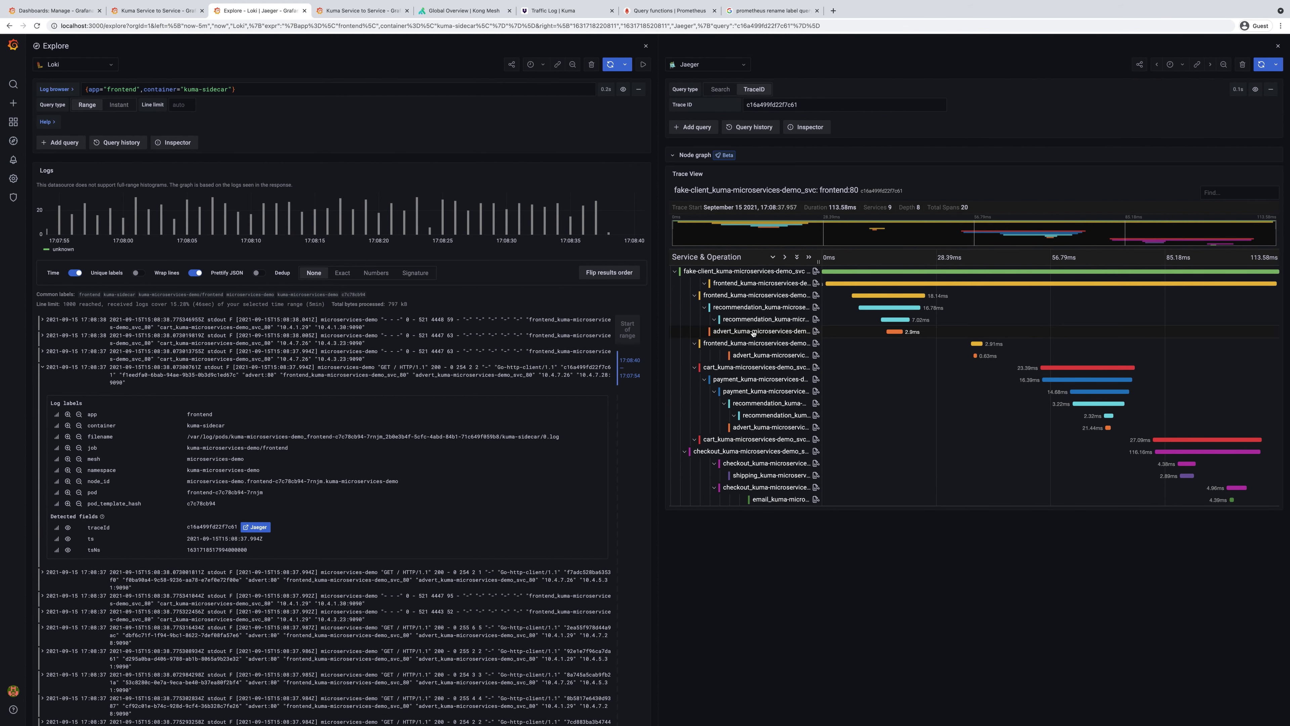
scroll(305, 437, down, 5)
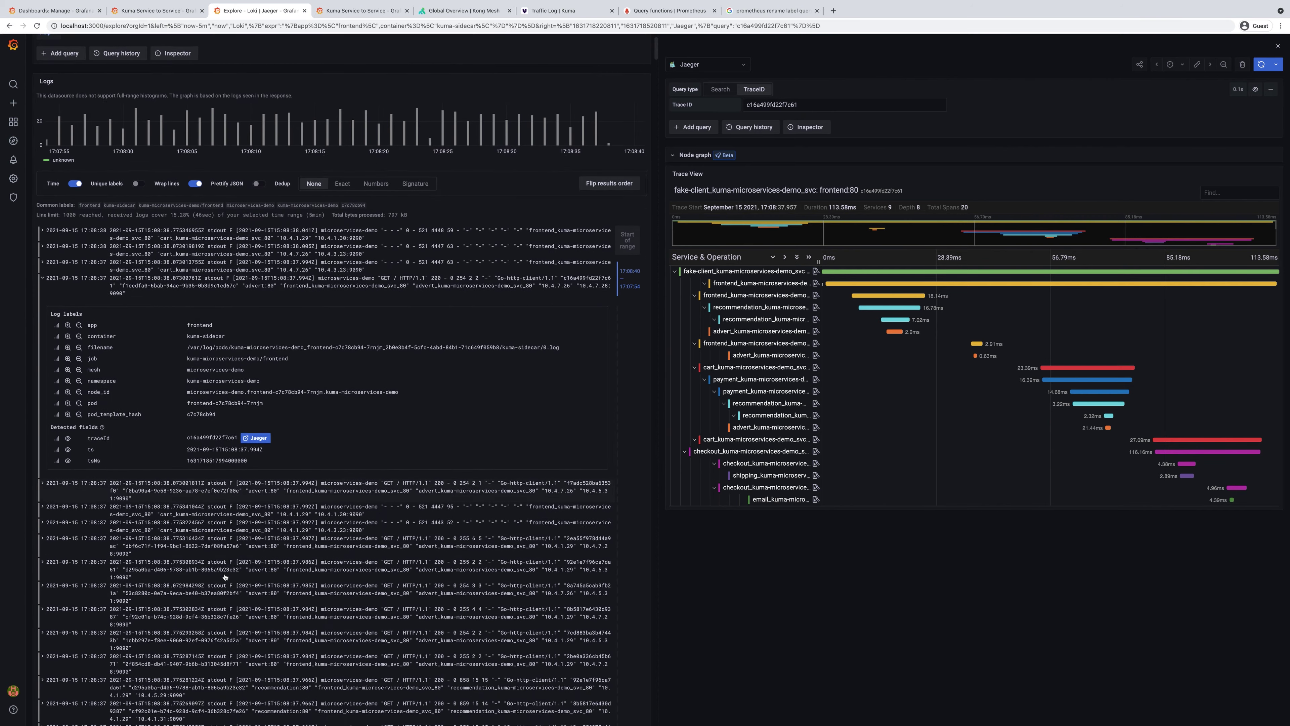
click(254, 447)
click(255, 576)
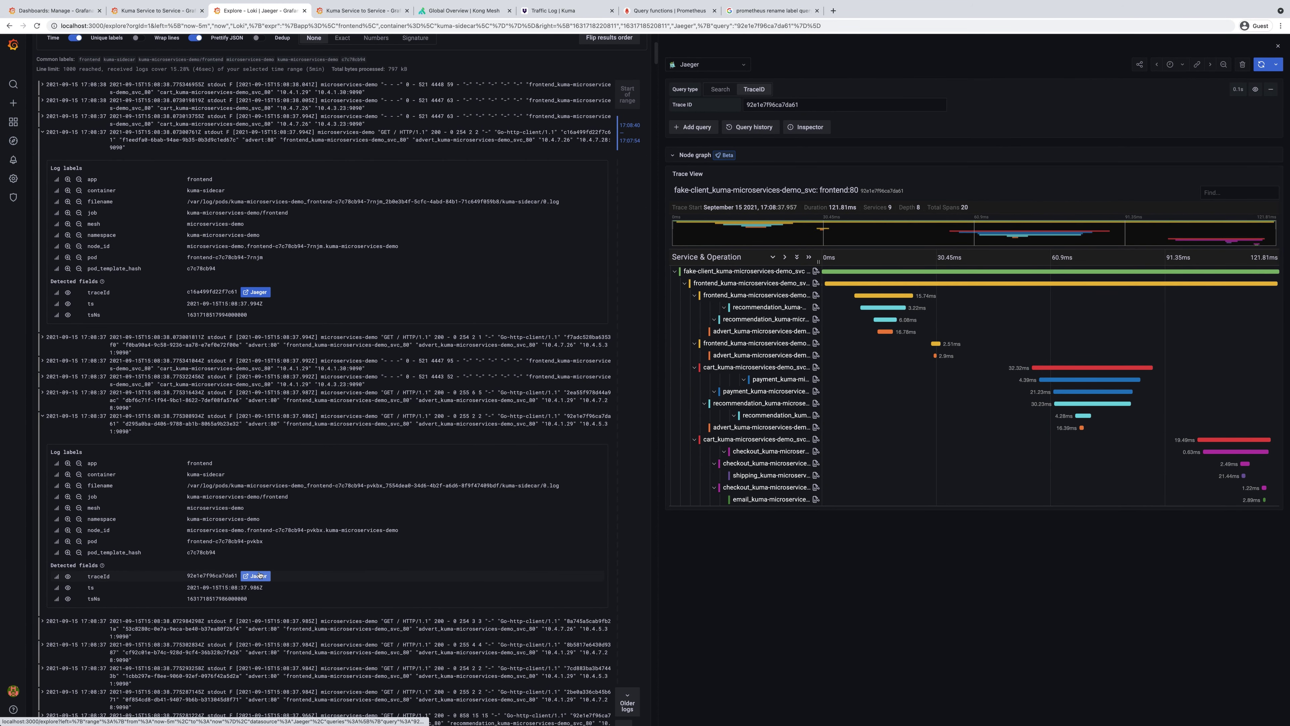
scroll(487, 376, up, 5)
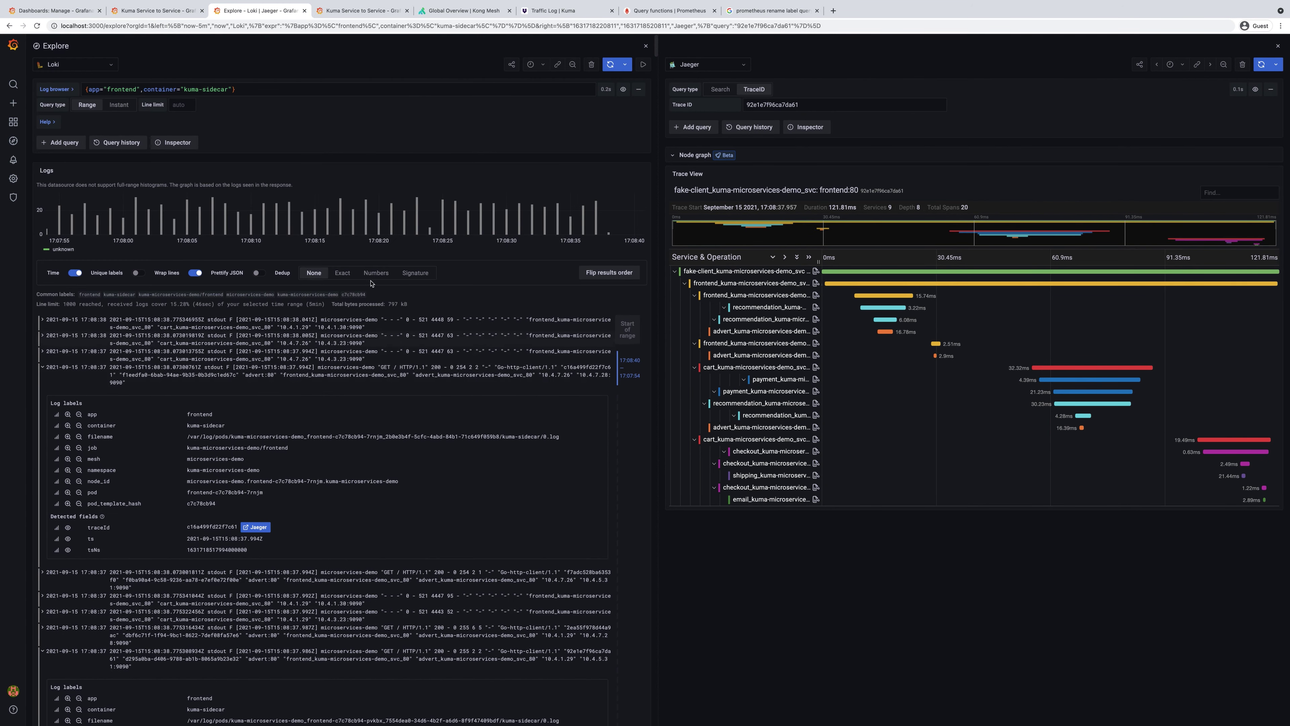
mouse_move(18, 124)
click(51, 158)
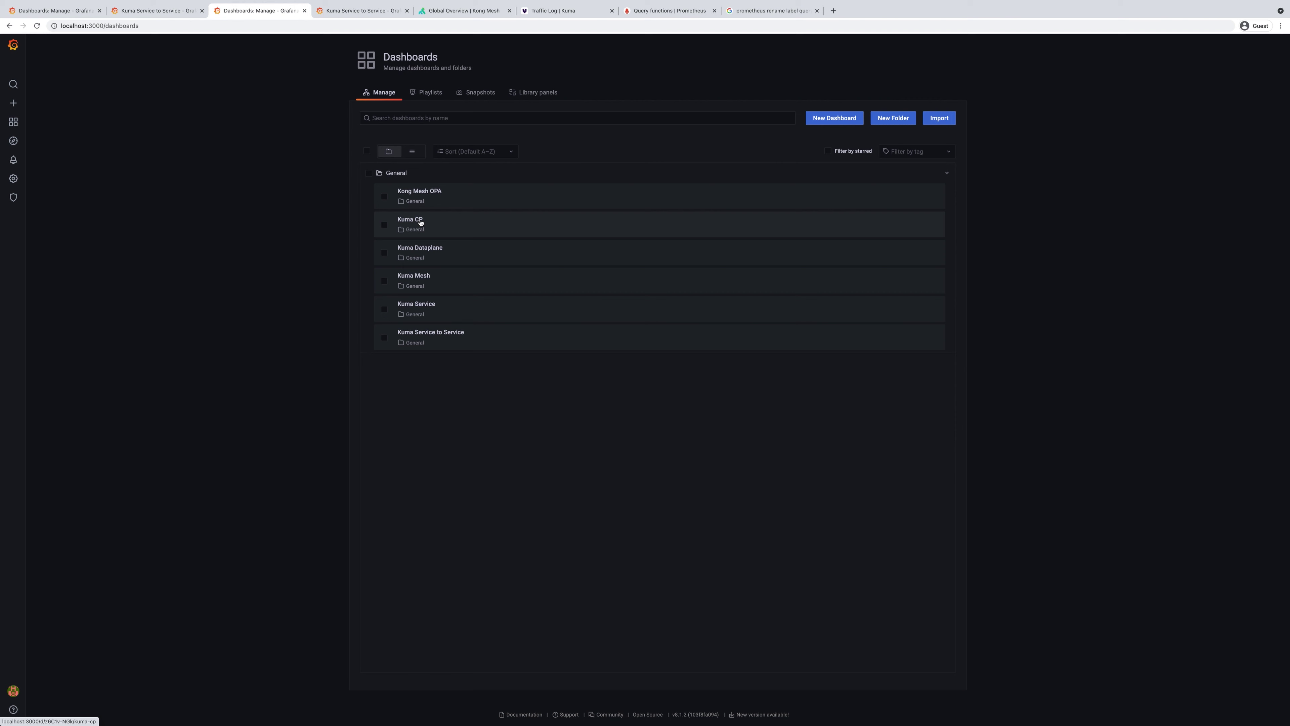
Open the Kuma CP and Kuma Dataplane dashboards in separate tabs, ending on Kuma Dataplane
super+click(421, 222)
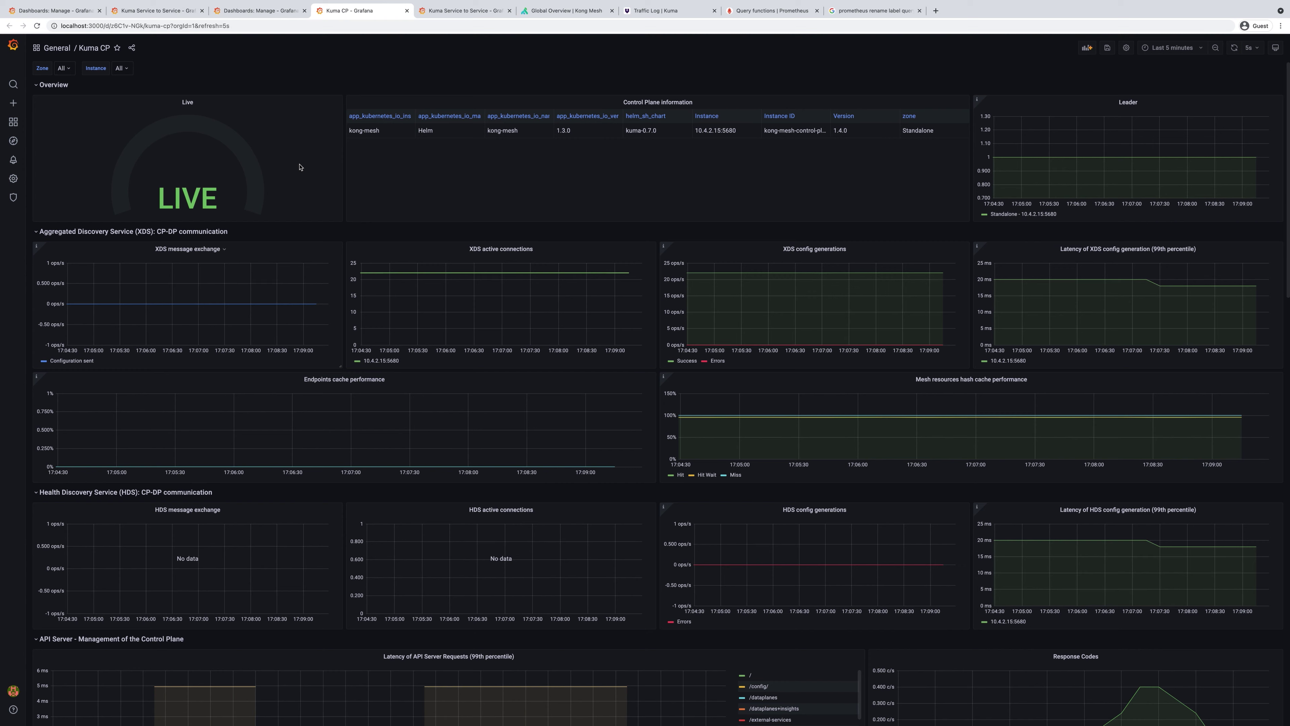
click(272, 11)
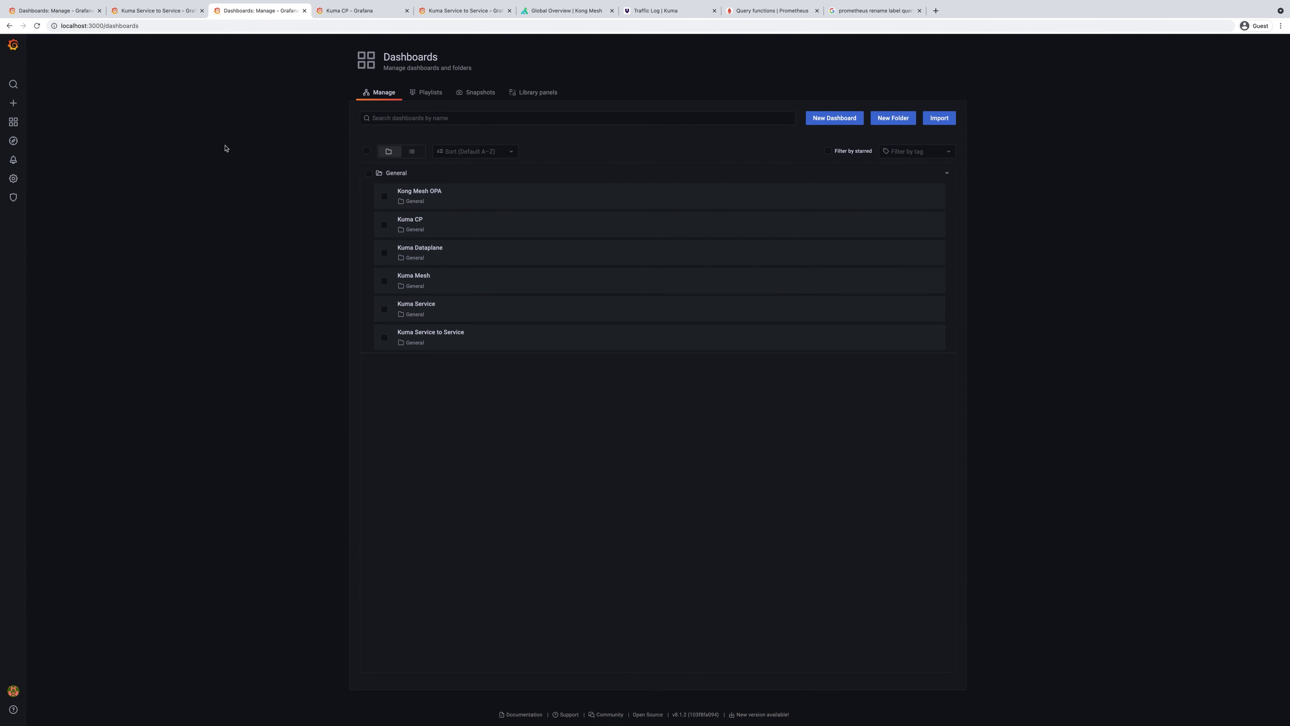
super+click(419, 248)
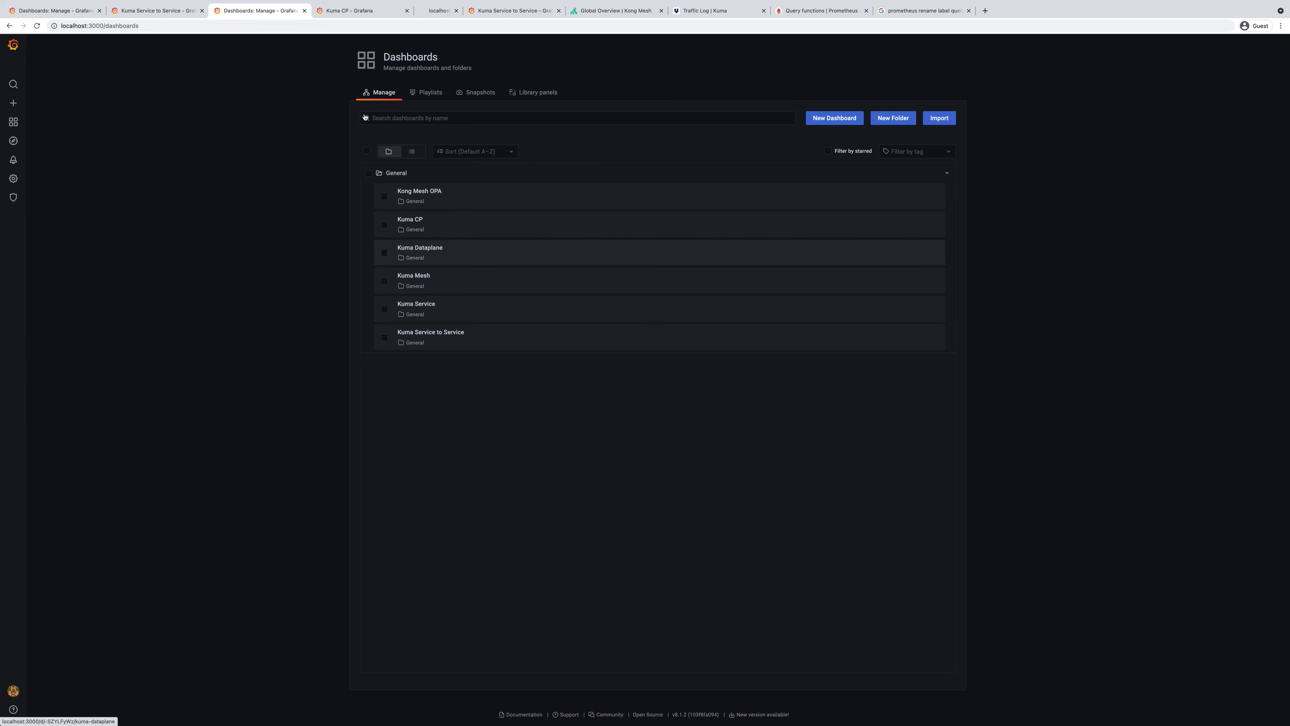
click(460, 10)
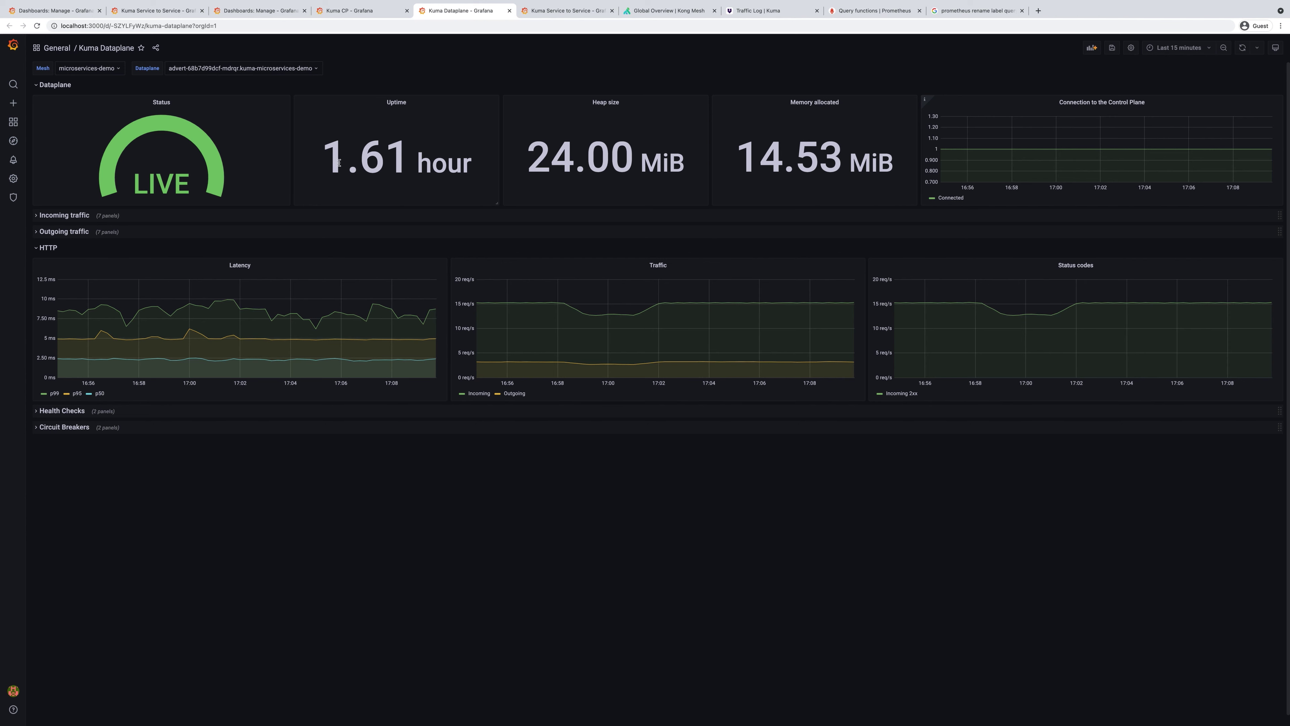
Open the Kuma Service and Kuma Service to Service dashboards in separate tabs
click(239, 10)
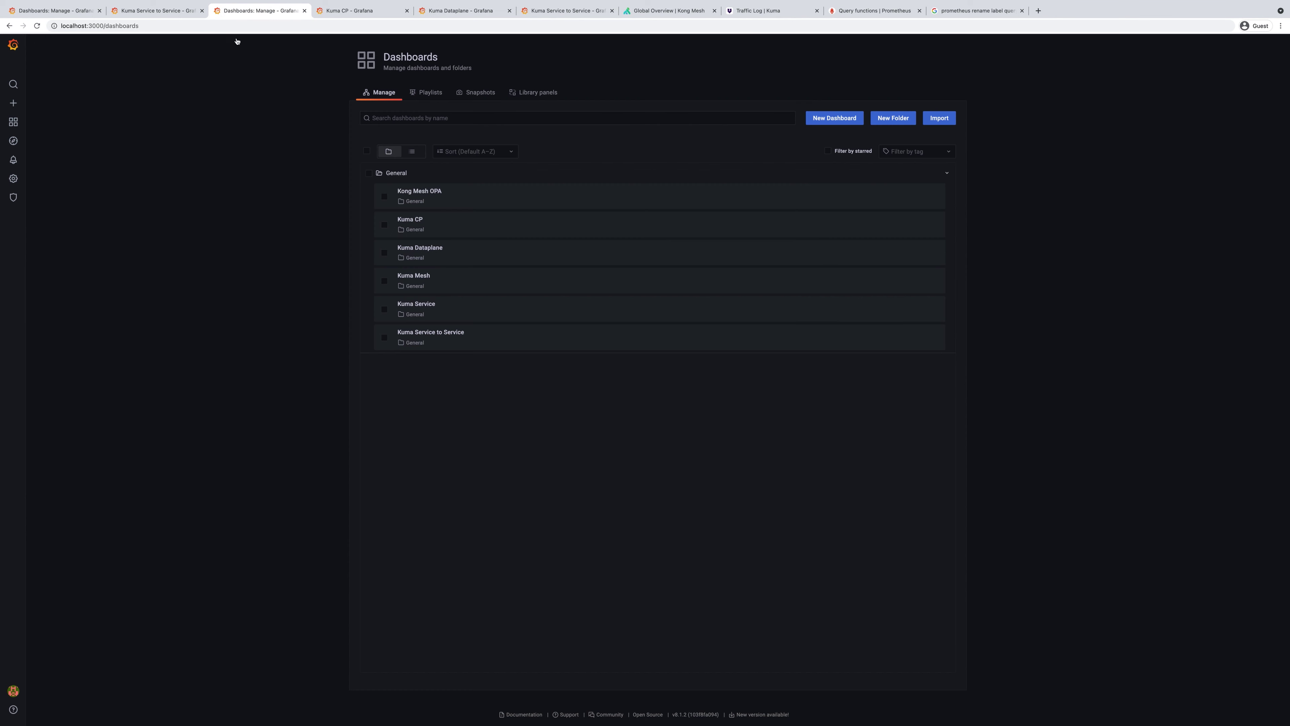
super+click(414, 305)
super+click(423, 335)
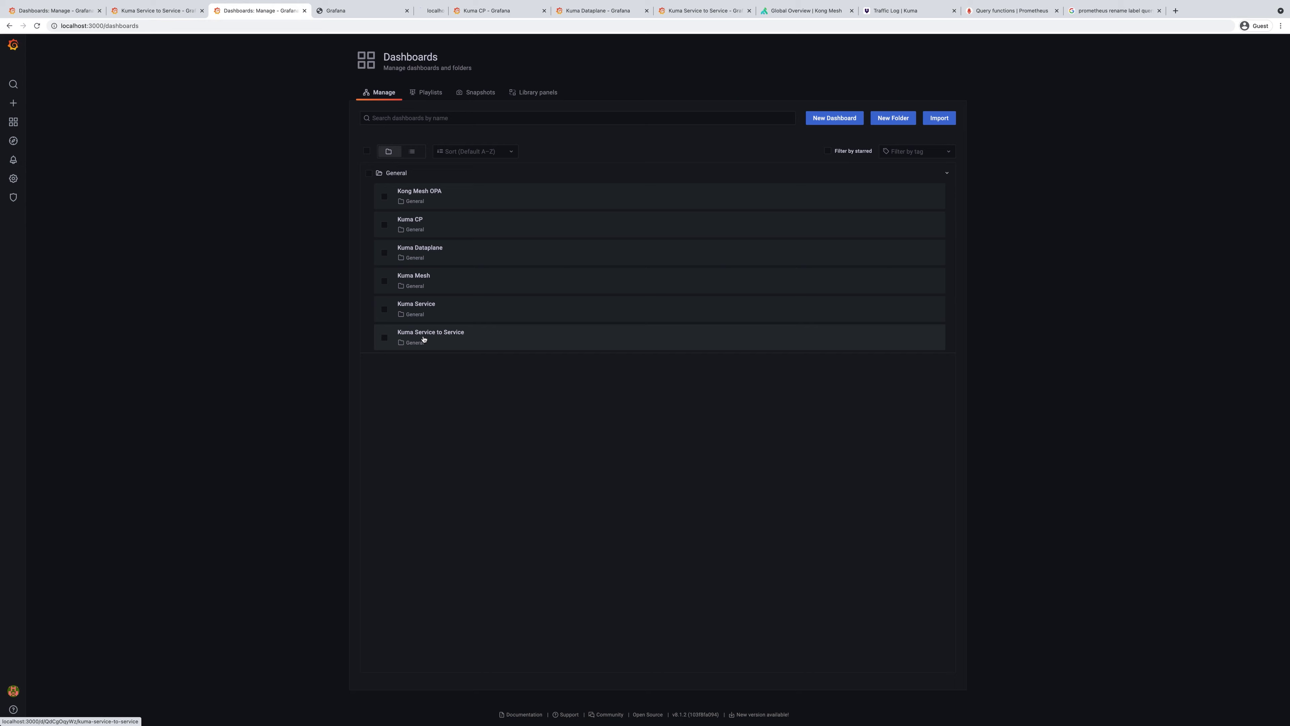
click(346, 11)
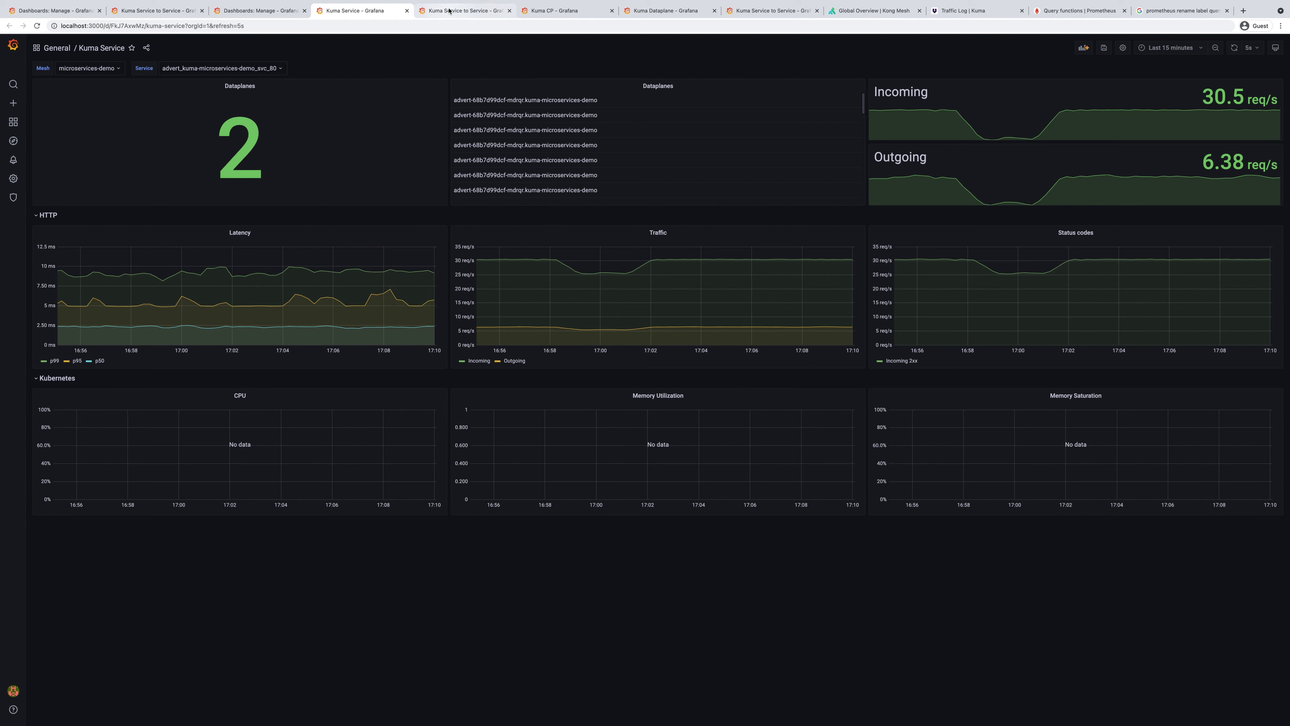
click(449, 11)
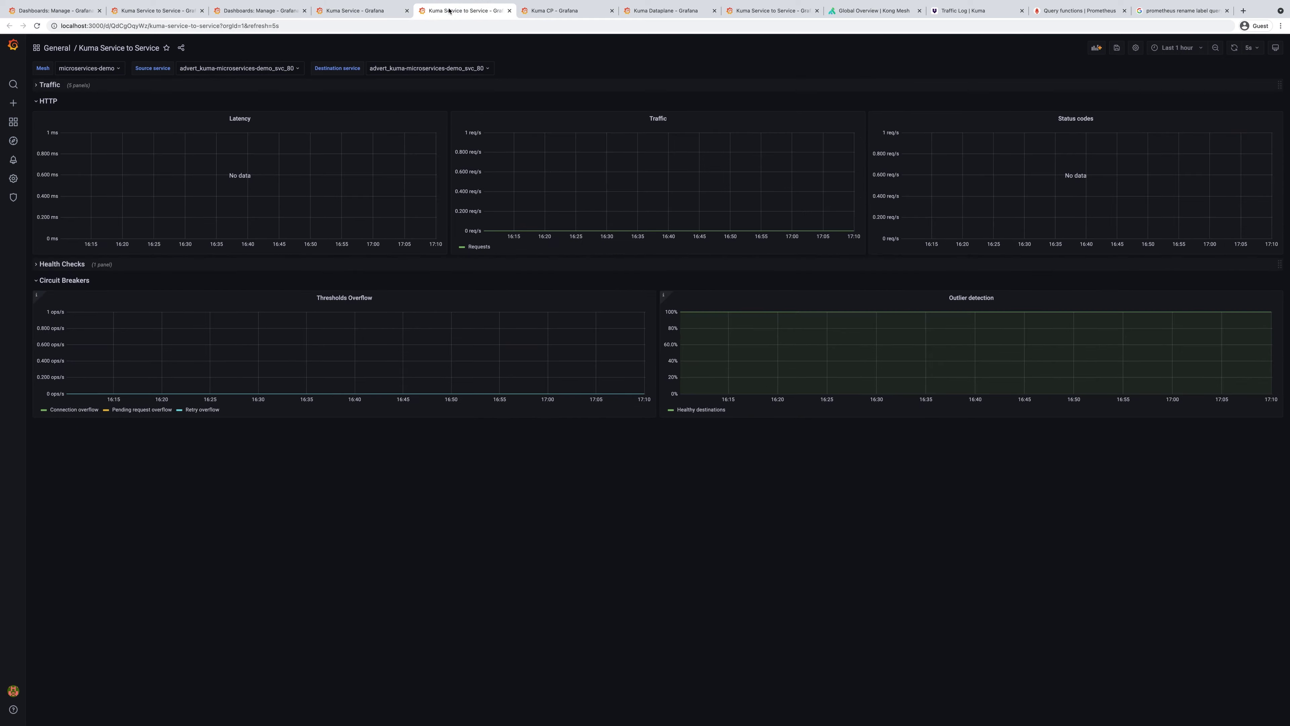
Set Source service to frontend and Destination service to advert on Kuma Service to Service
click(235, 72)
text(fr)
click(233, 82)
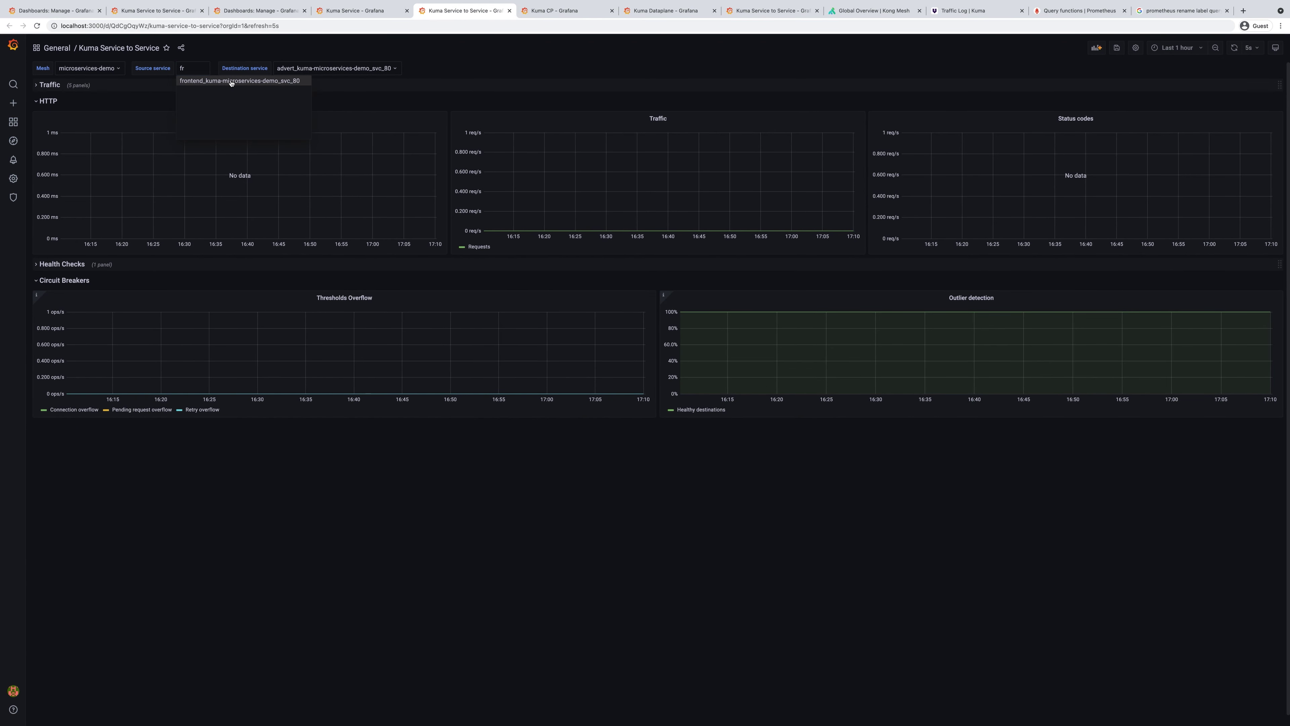
click(396, 69)
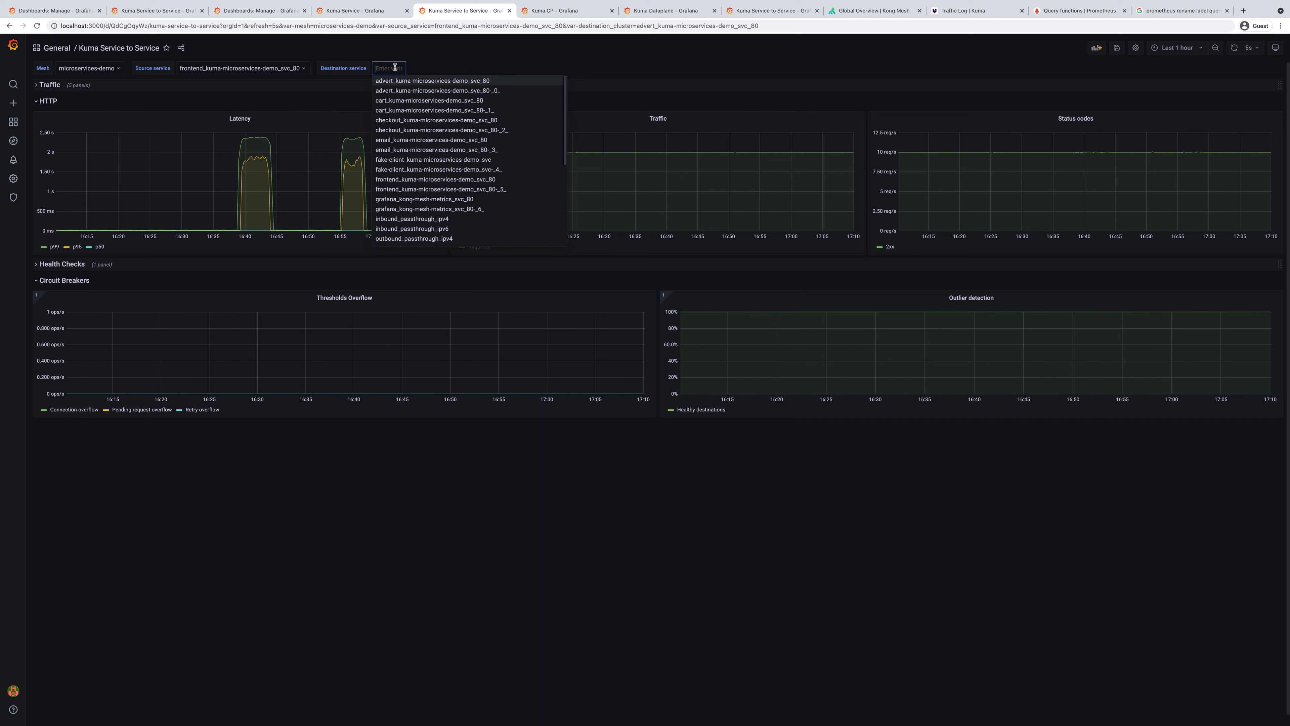
click(392, 82)
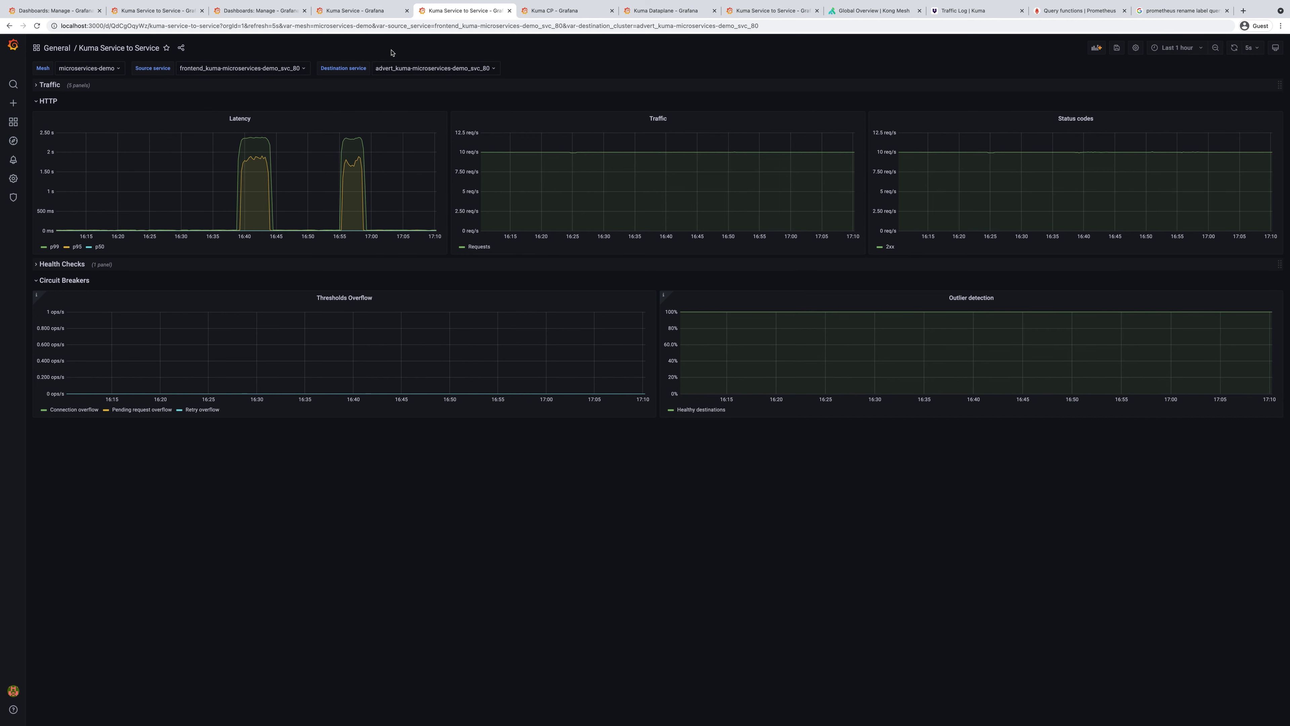
click(254, 14)
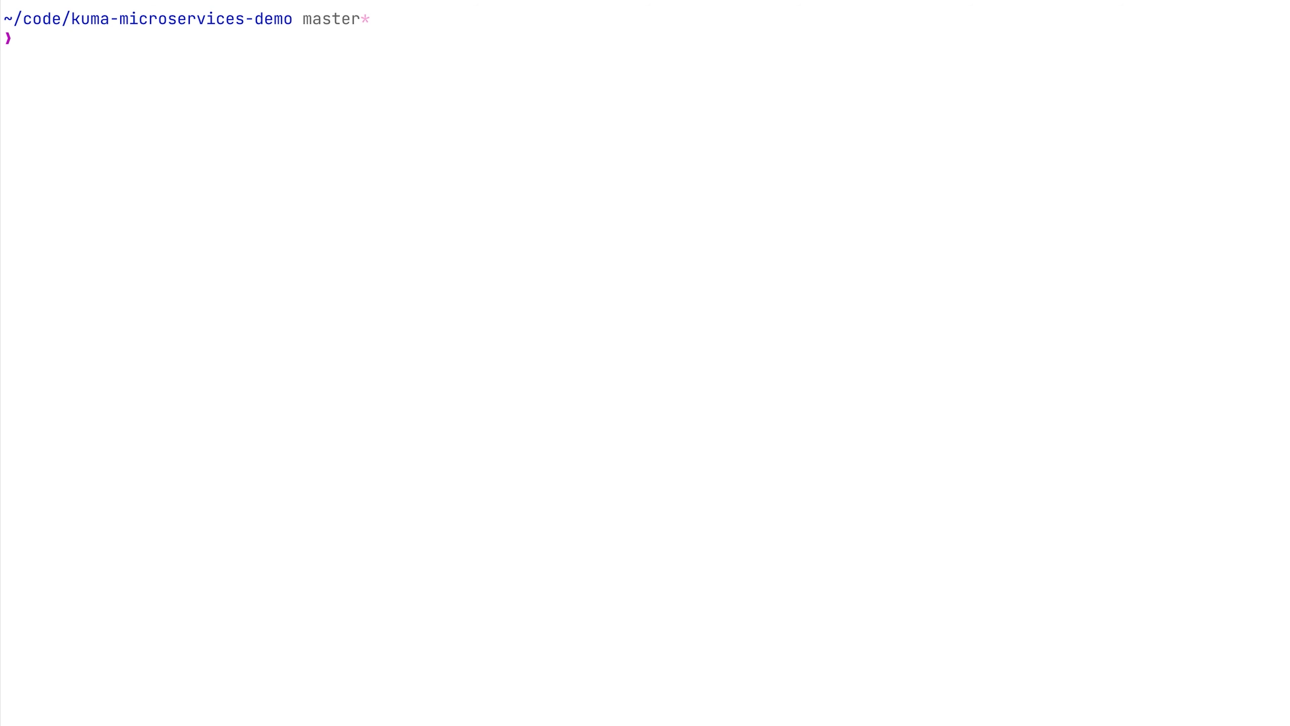
Print fi1.yaml, noting the frontend source, then apply it with kubectl apply -f fi1.yaml
text(cat fi1)
key(Tab)
key(Return)
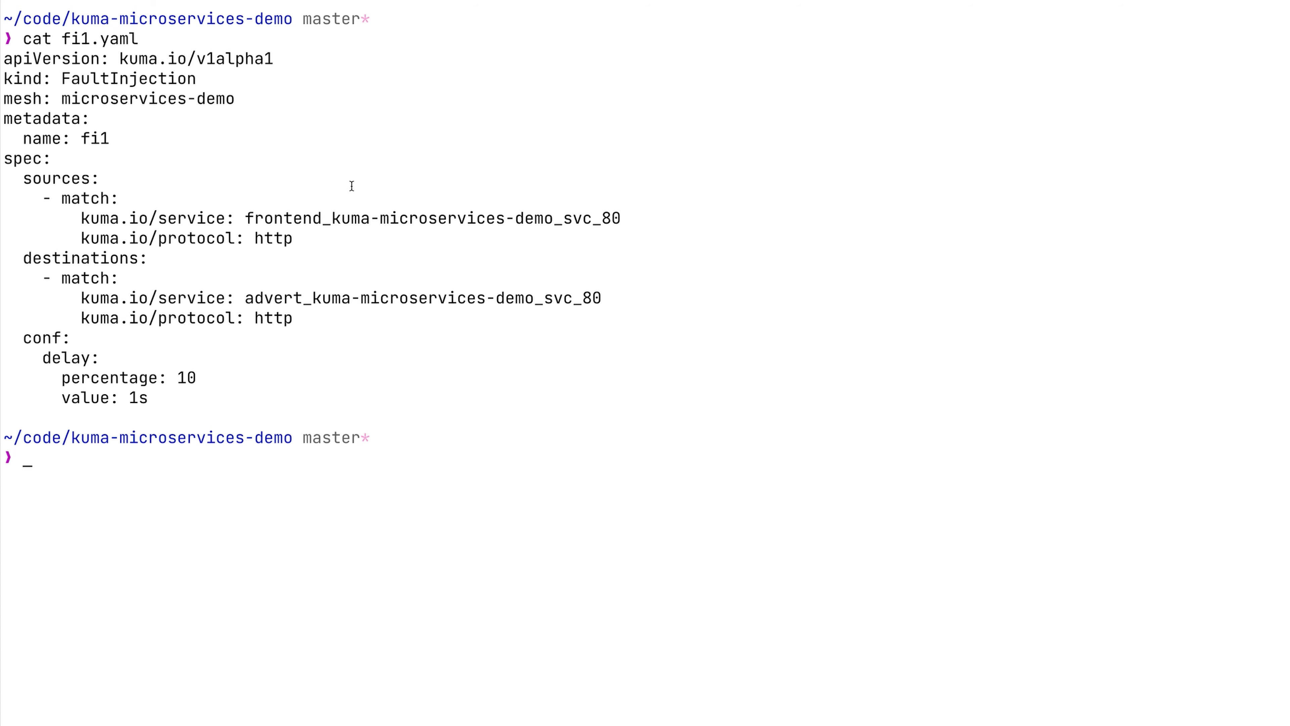
double_click(282, 217)
click(262, 277)
text(kubectl apply -f fi1.yaml)
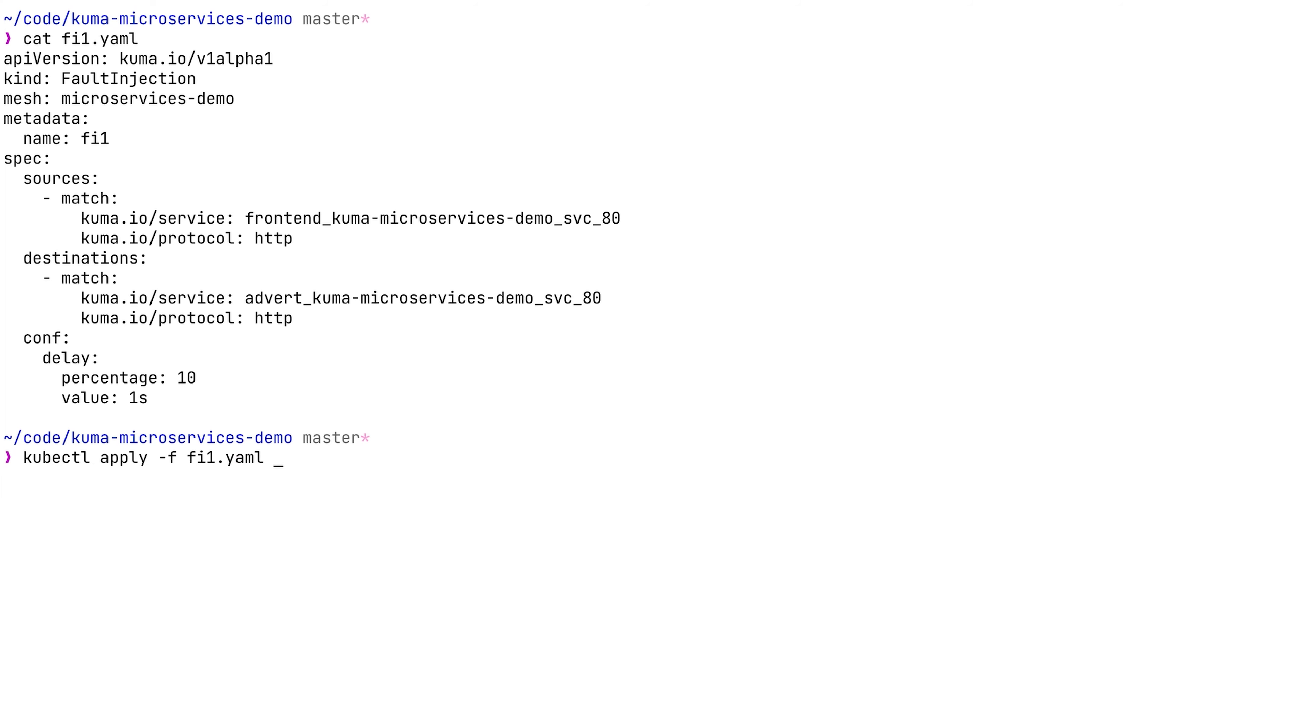
key(Return)
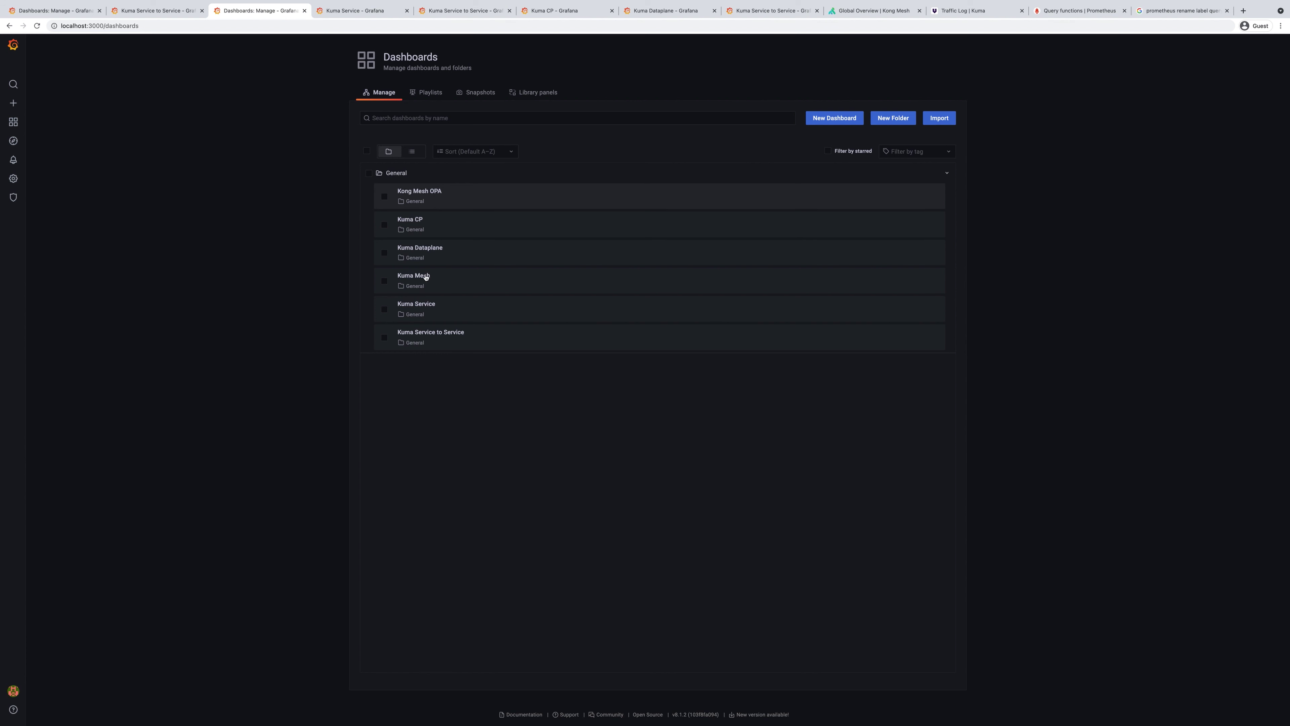
Open the Kuma Mesh dashboard and look over its service map
click(421, 281)
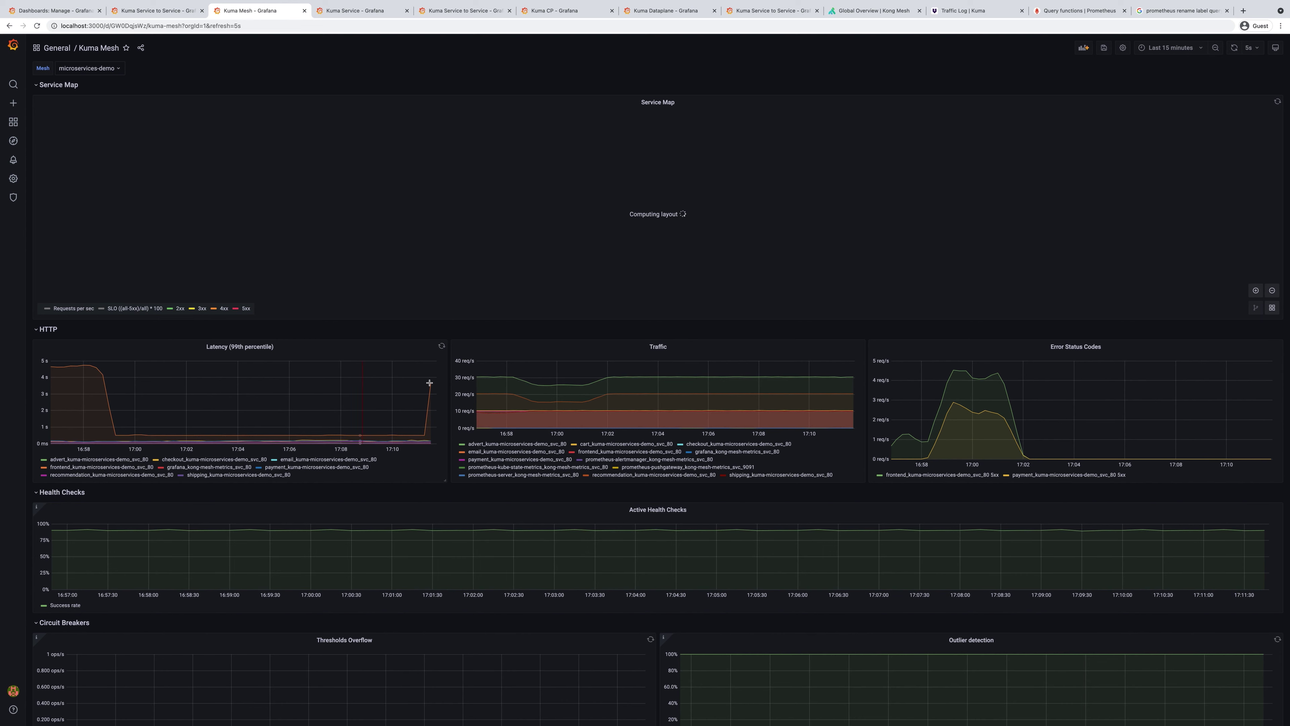
mouse_move(428, 383)
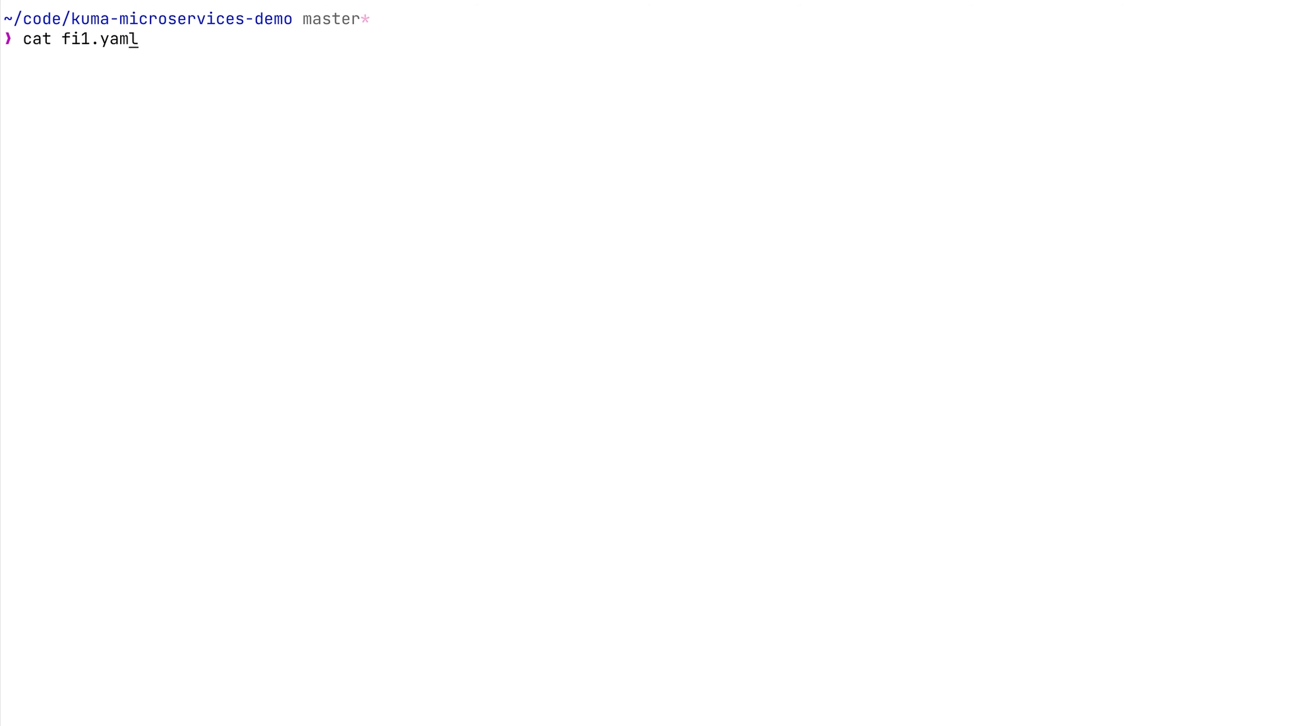
Print fi2.yaml, pointing out its 404 abort status and 10 percent rate
key(BackSpace)
text(2)
key(Return)
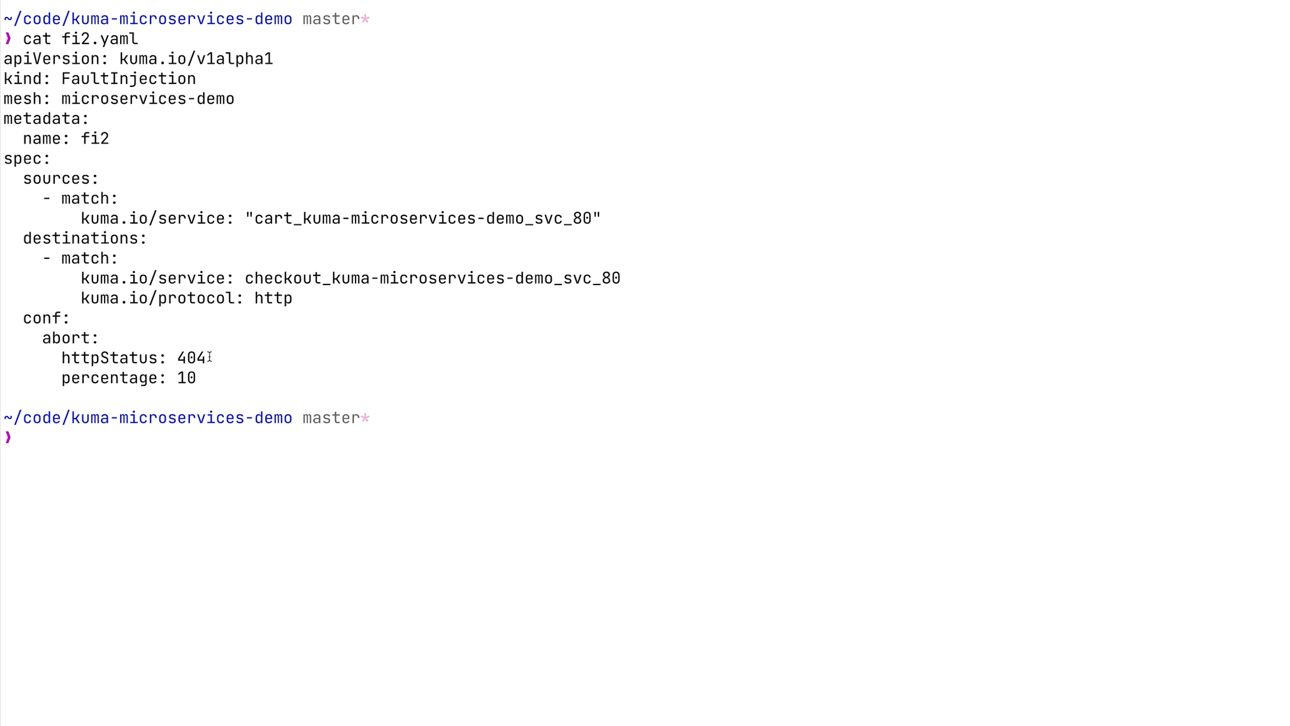
double_click(191, 358)
double_click(187, 378)
click(172, 437)
Run kubectl apply -f fi2.yaml to create the fi2 FaultInjection
text(kubectl apply -f fi1.yaml)
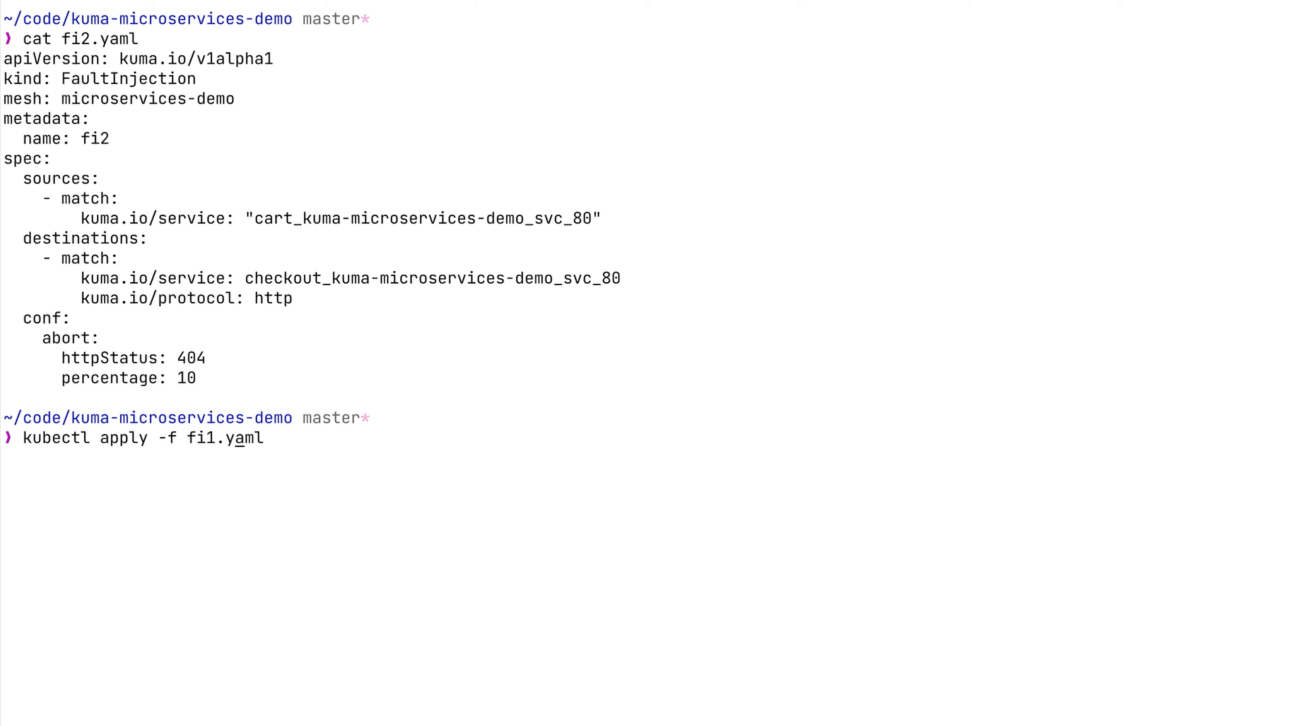
key(BackSpace)
text(2)
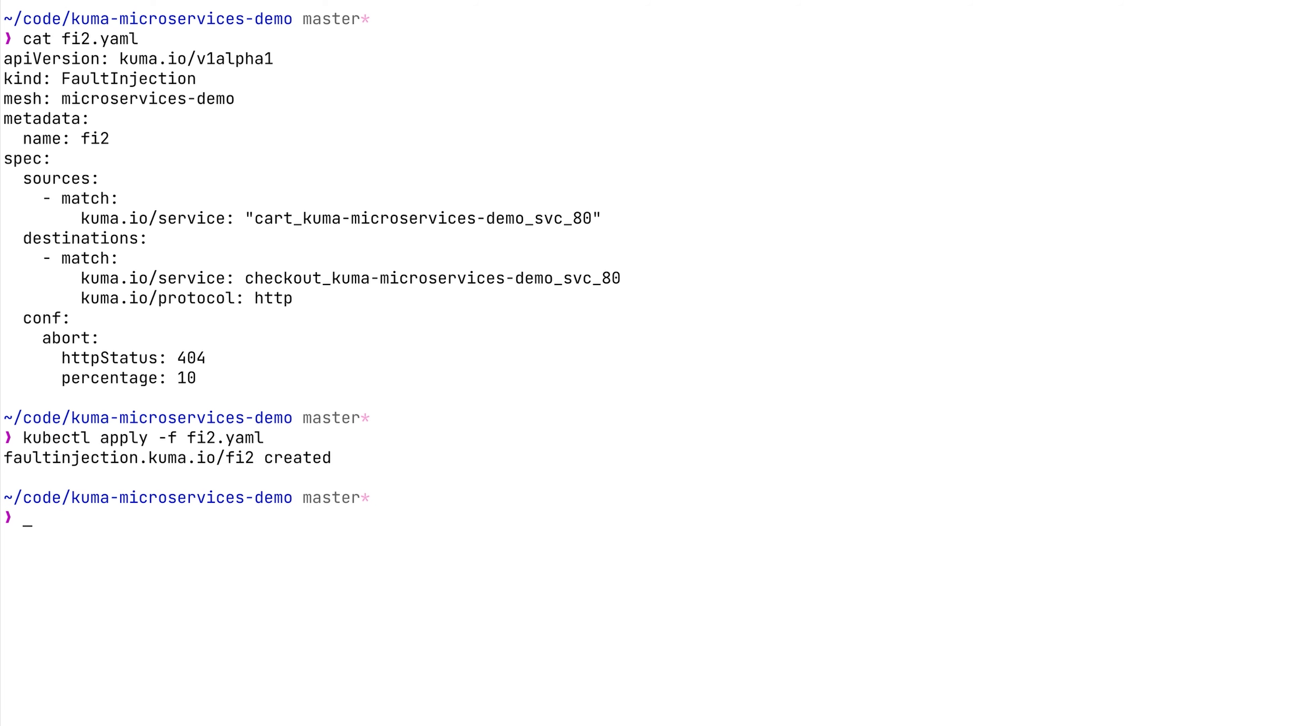
key(super+Tab)
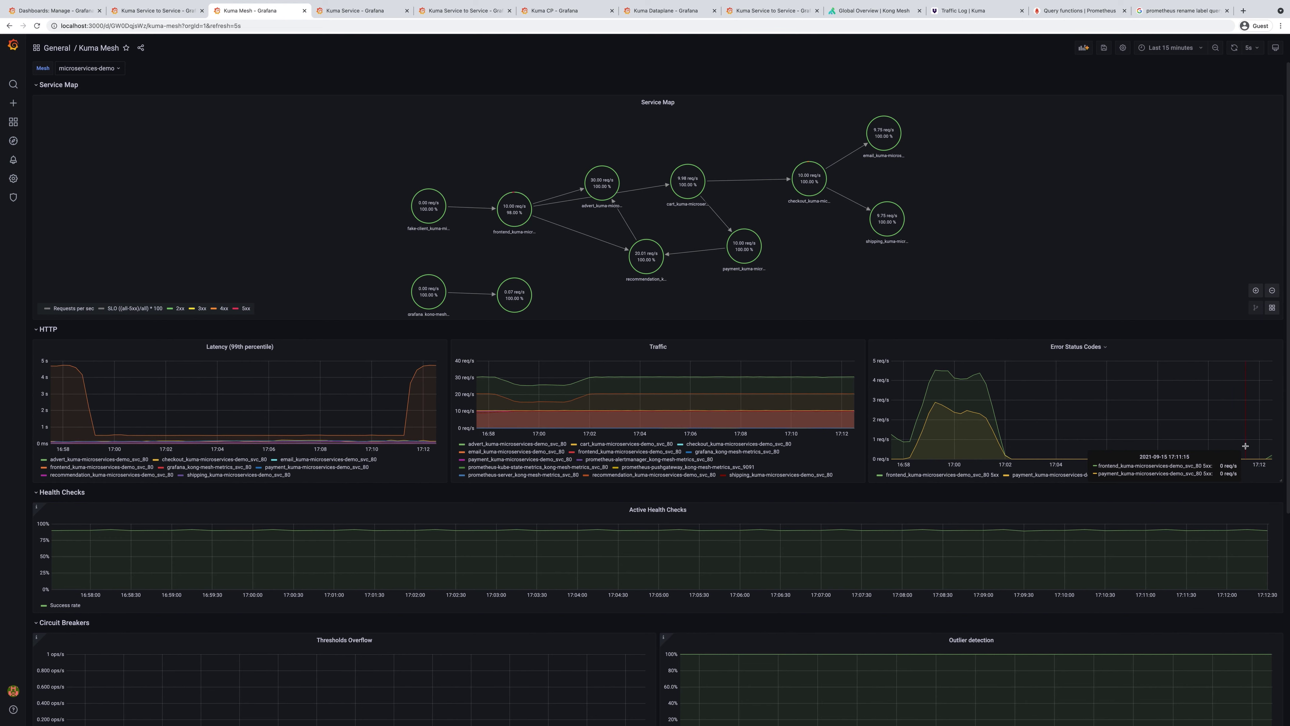
mouse_move(809, 163)
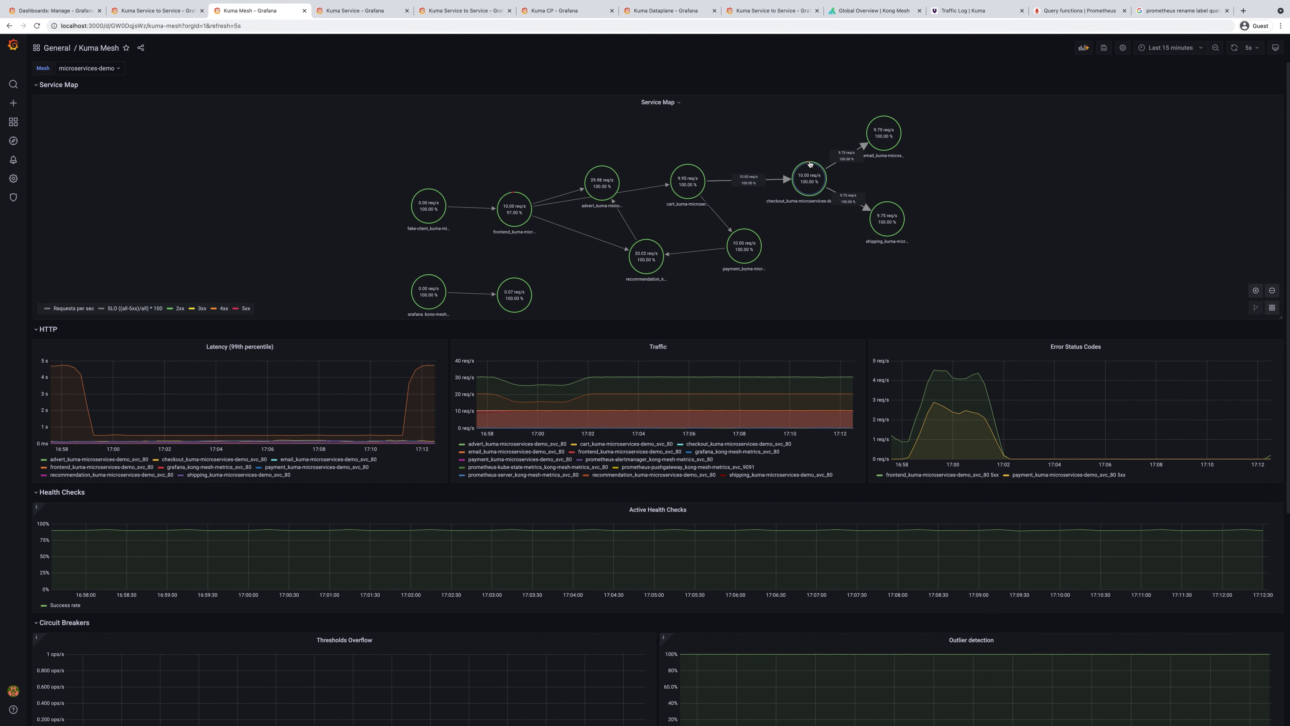
mouse_move(514, 196)
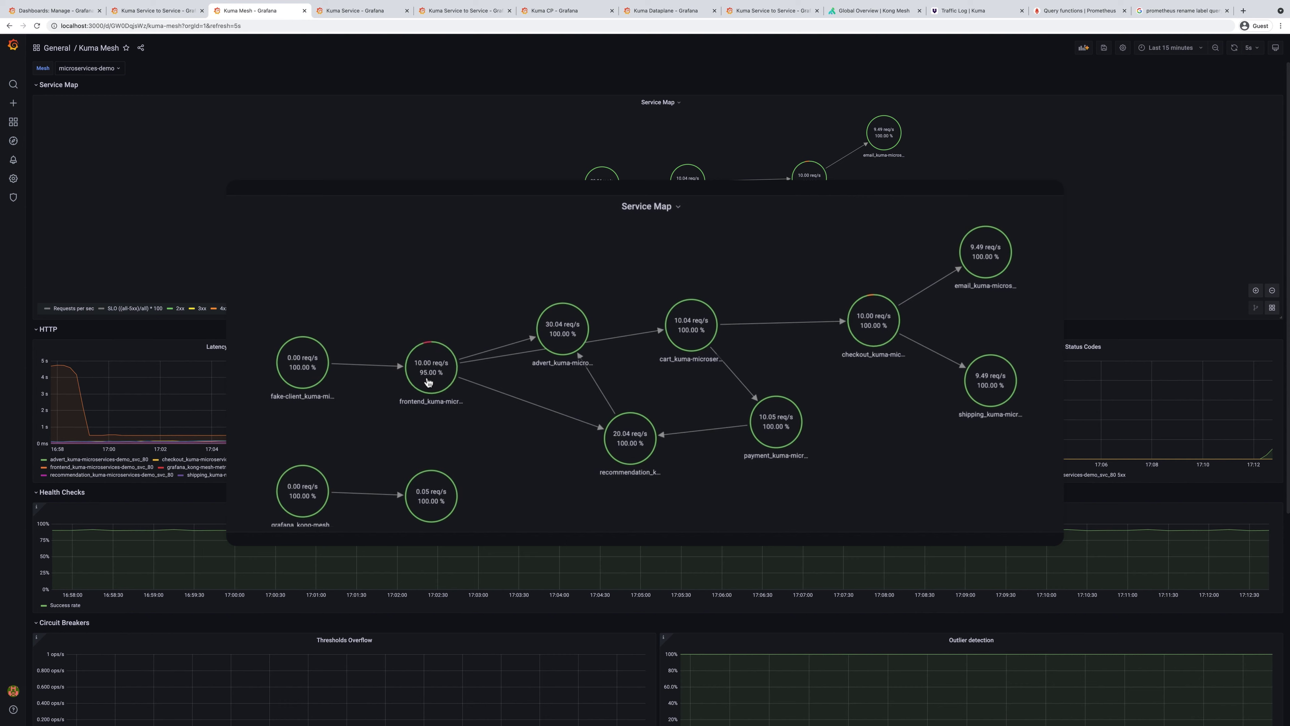
On the Kuma Service to Service dashboard, set source service to cart and destination to checkout
click(432, 10)
text(car)
key(Return)
click(336, 68)
text(check)
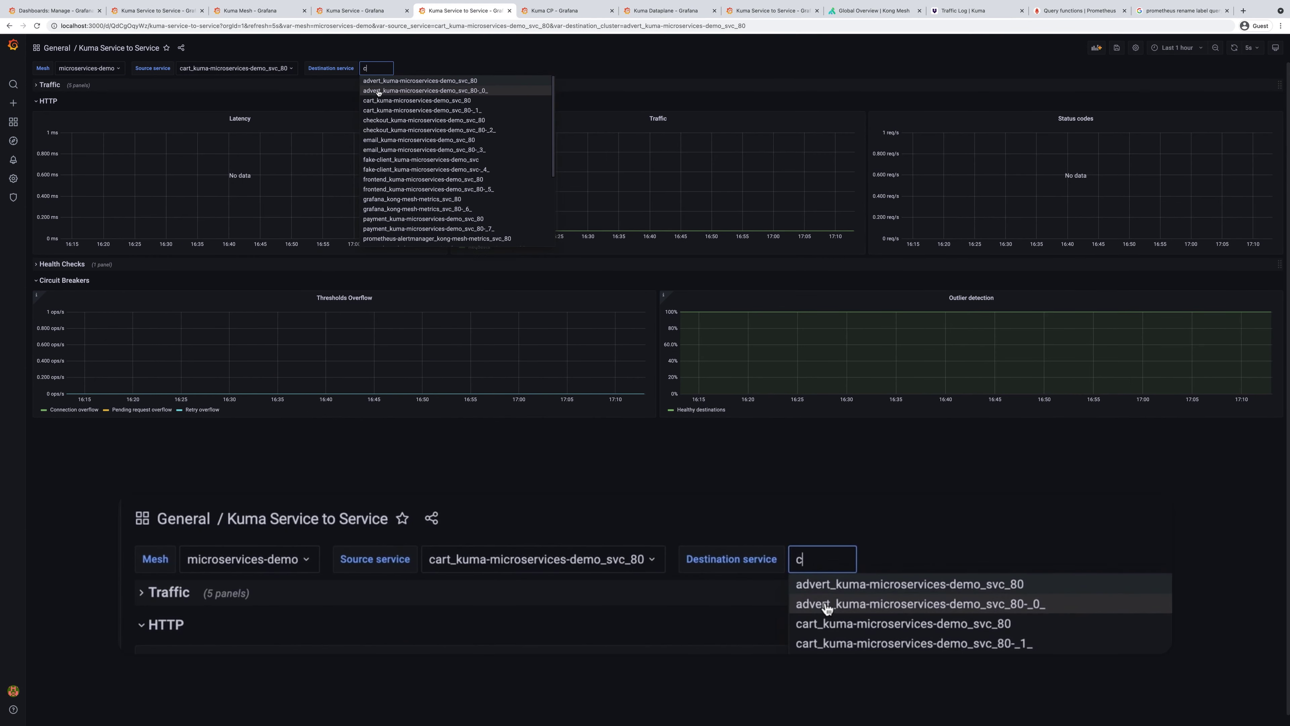
click(432, 81)
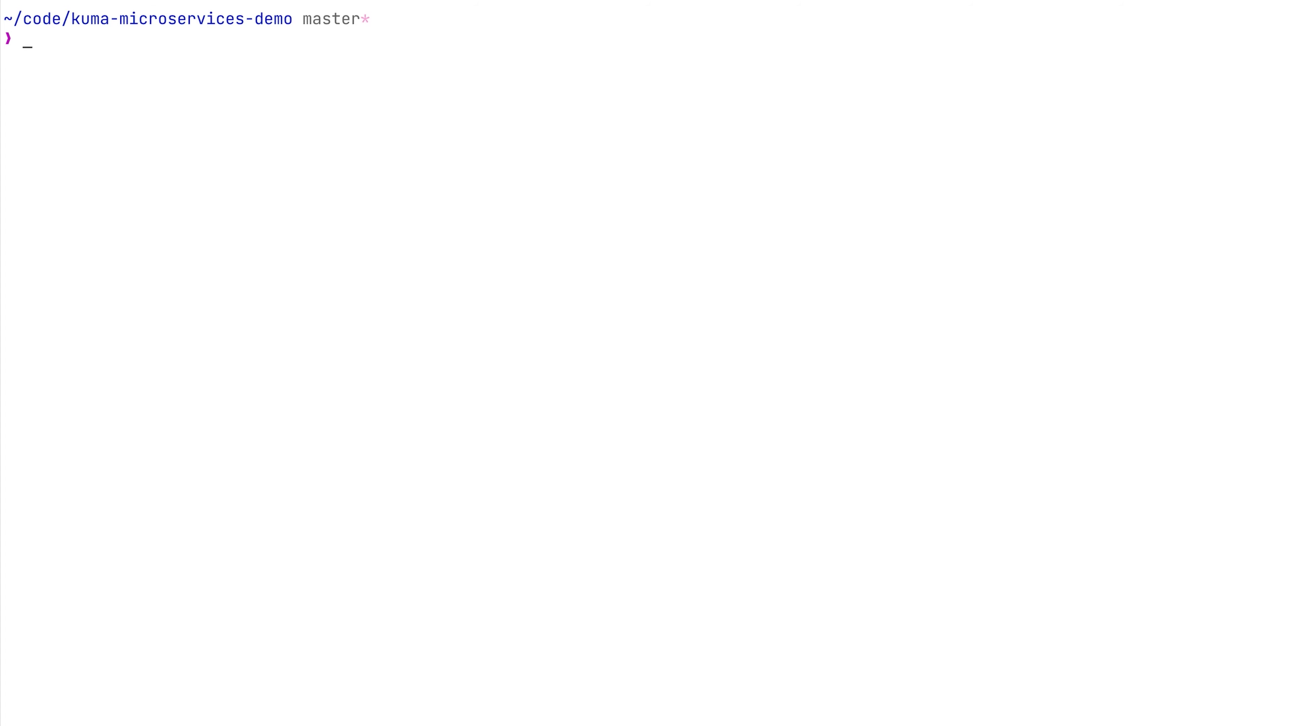
Delete FaultInjections fi1 and fi2, clear the terminal, and apply the fi3.yaml manifest with kubectl
text(kubectl delete faultinje)
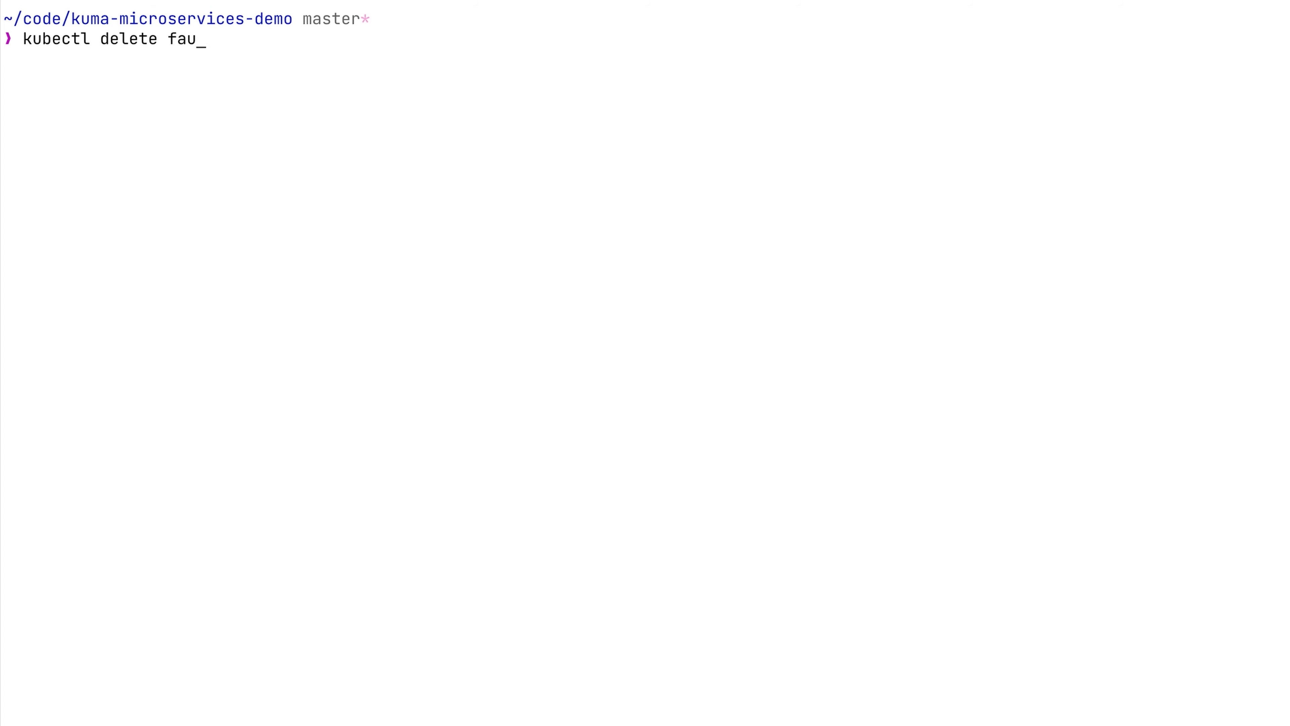
text(ction fi1 fi2)
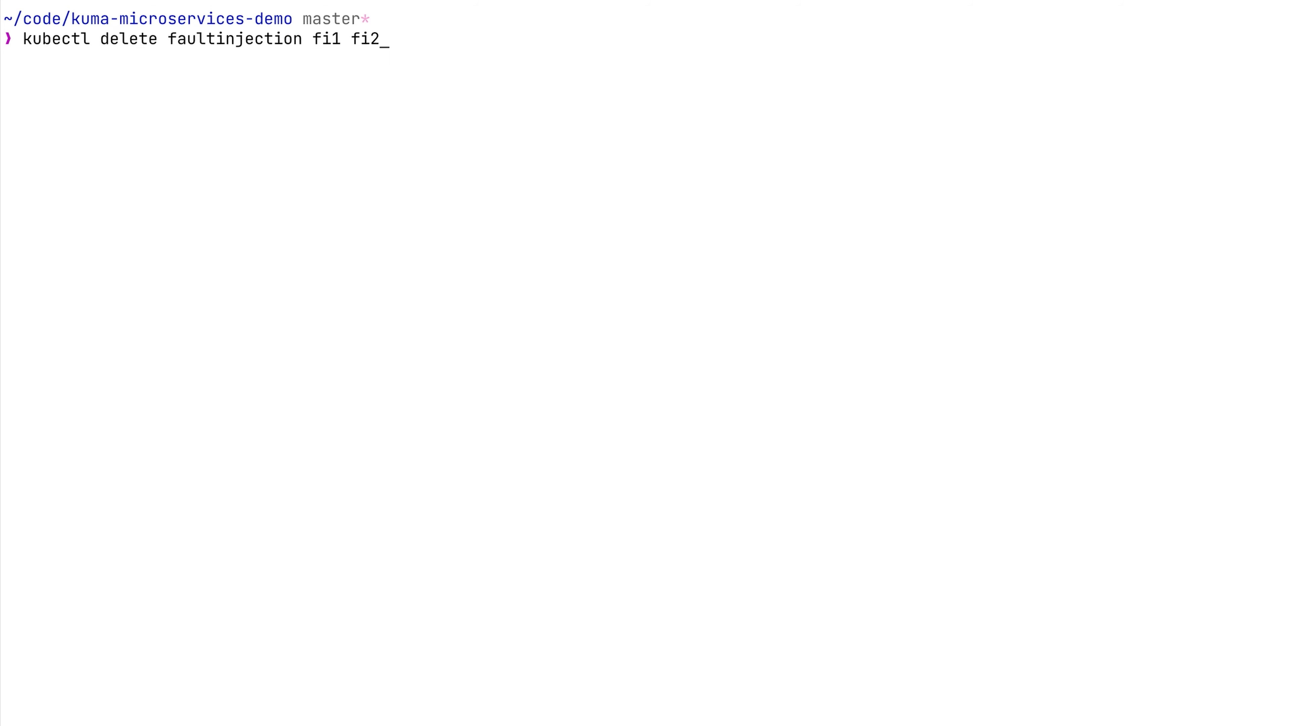
key(Return)
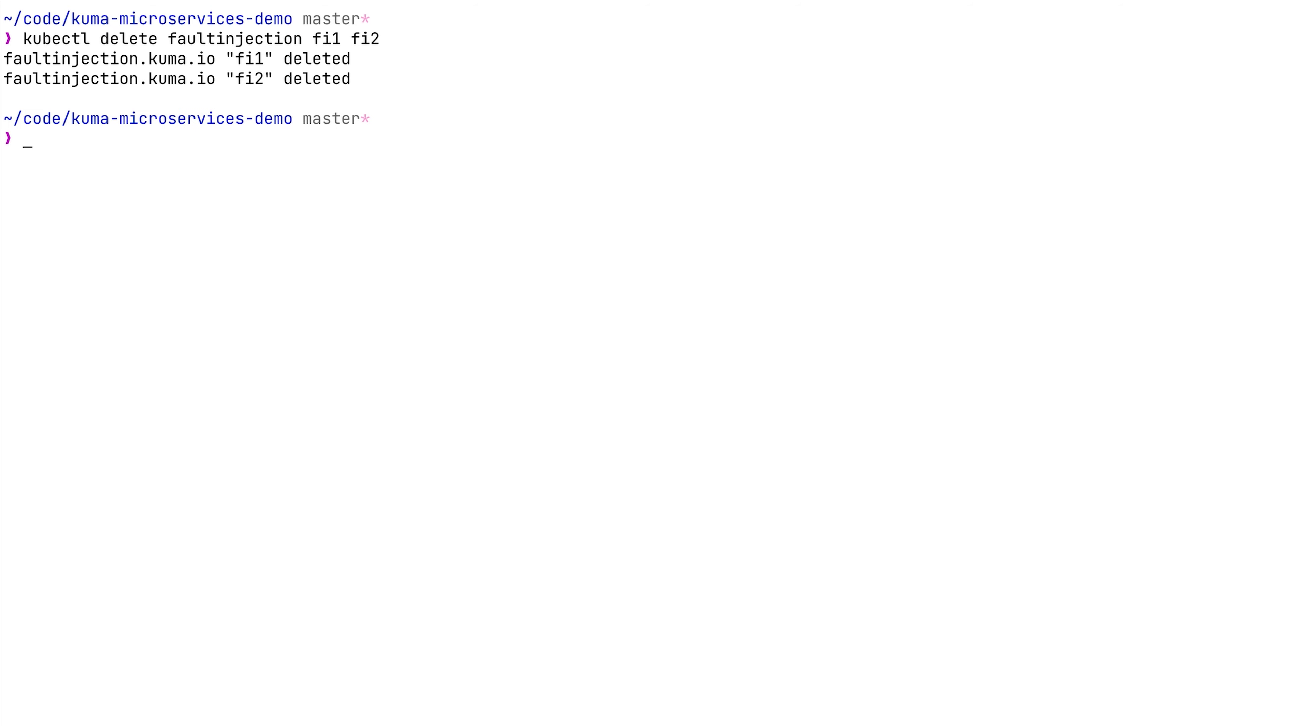
text(clear)
key(Return)
text(ku)
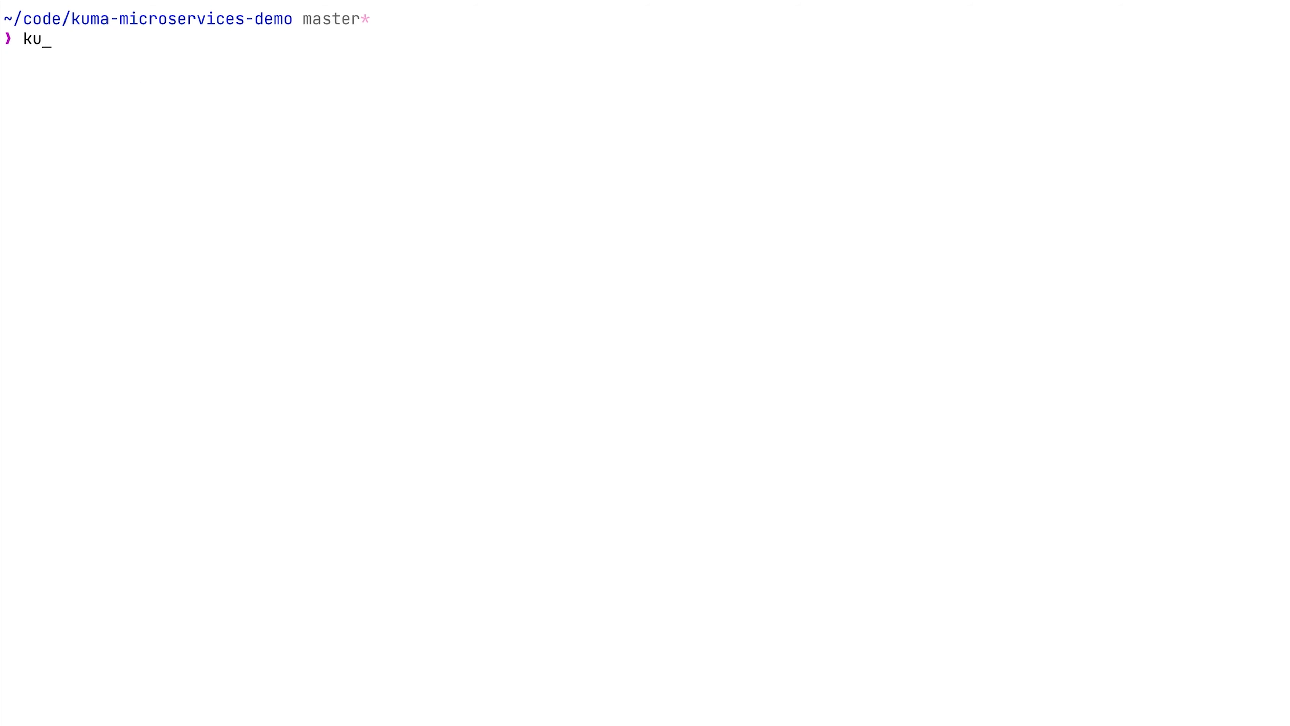
text(bectl apply -f fi)
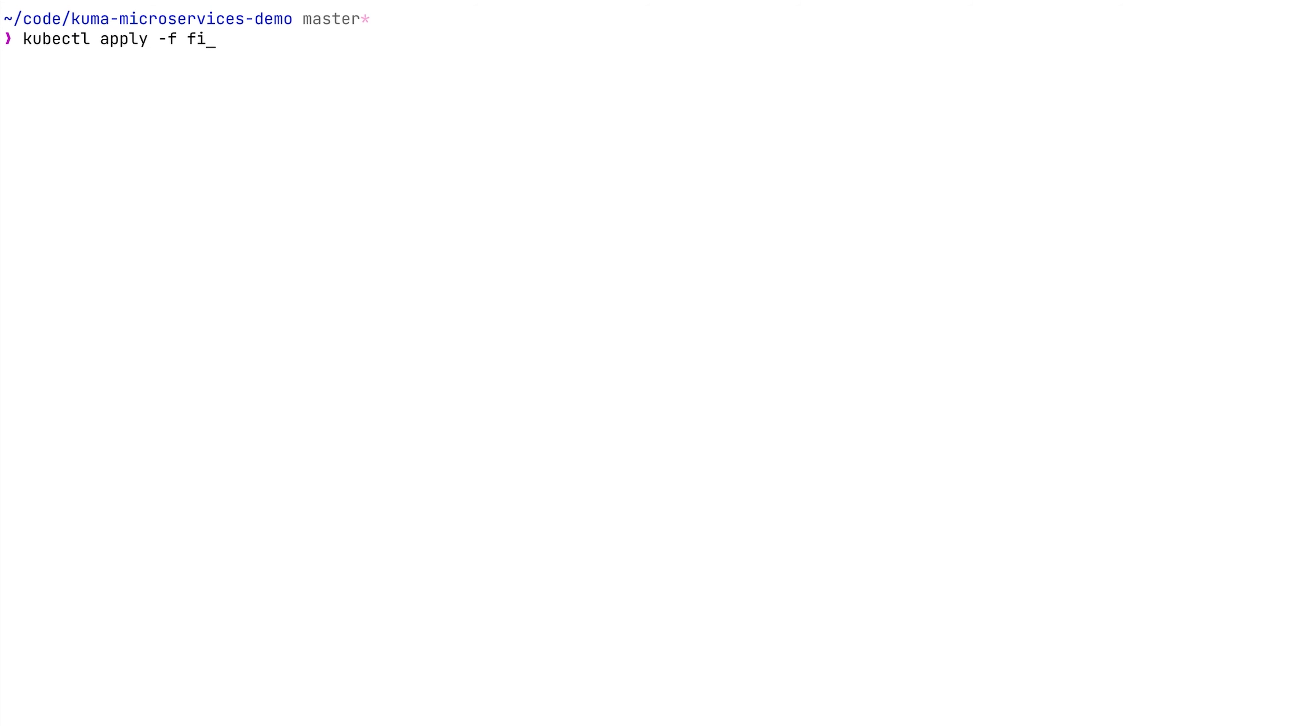
text(3)
key(Tab)
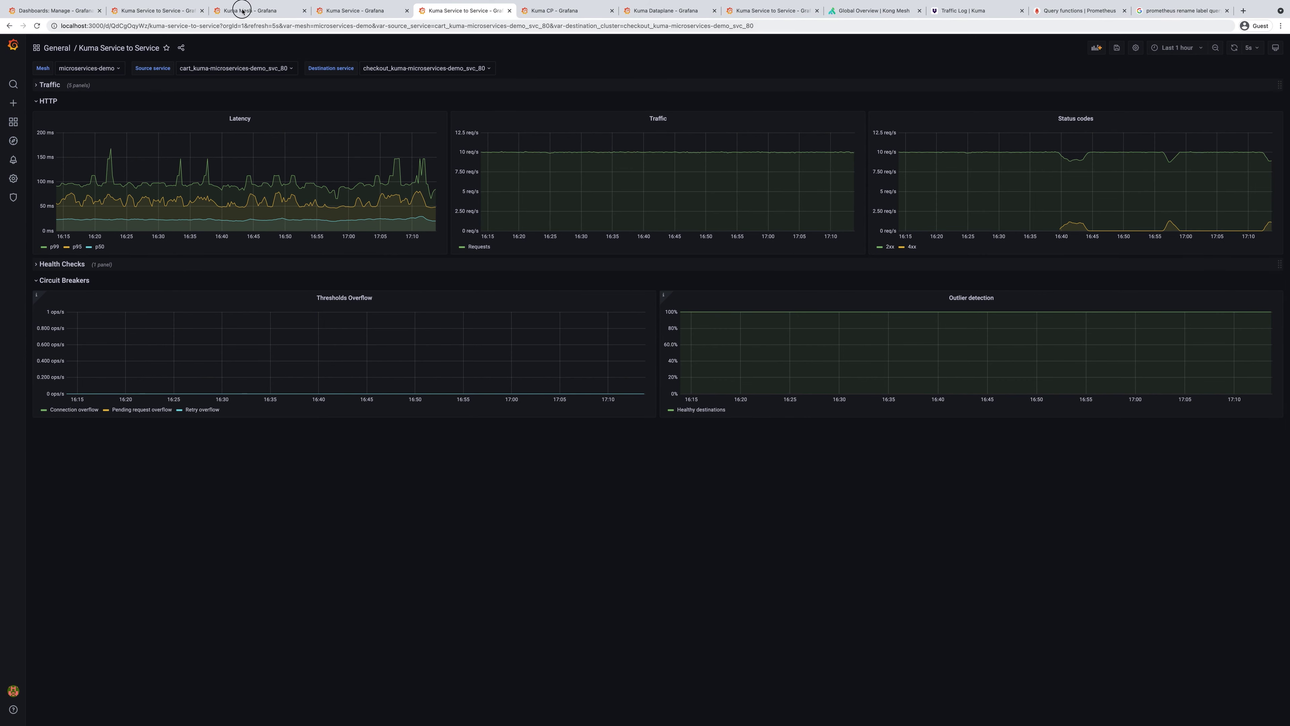
Return to Grafana's Kuma Mesh dashboard to check payment's success rate and 5xx errors
click(244, 10)
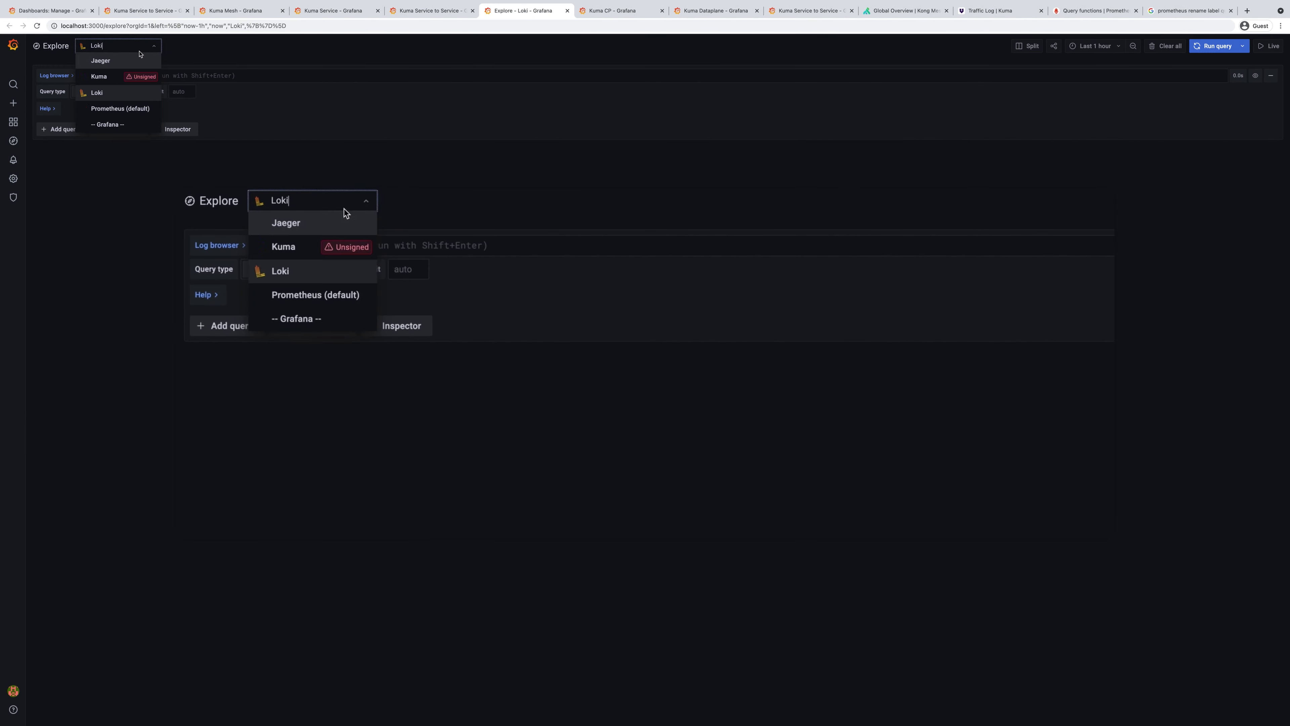
Set up a Jaeger search for frontend service traces tagged http.status_code=500
click(102, 61)
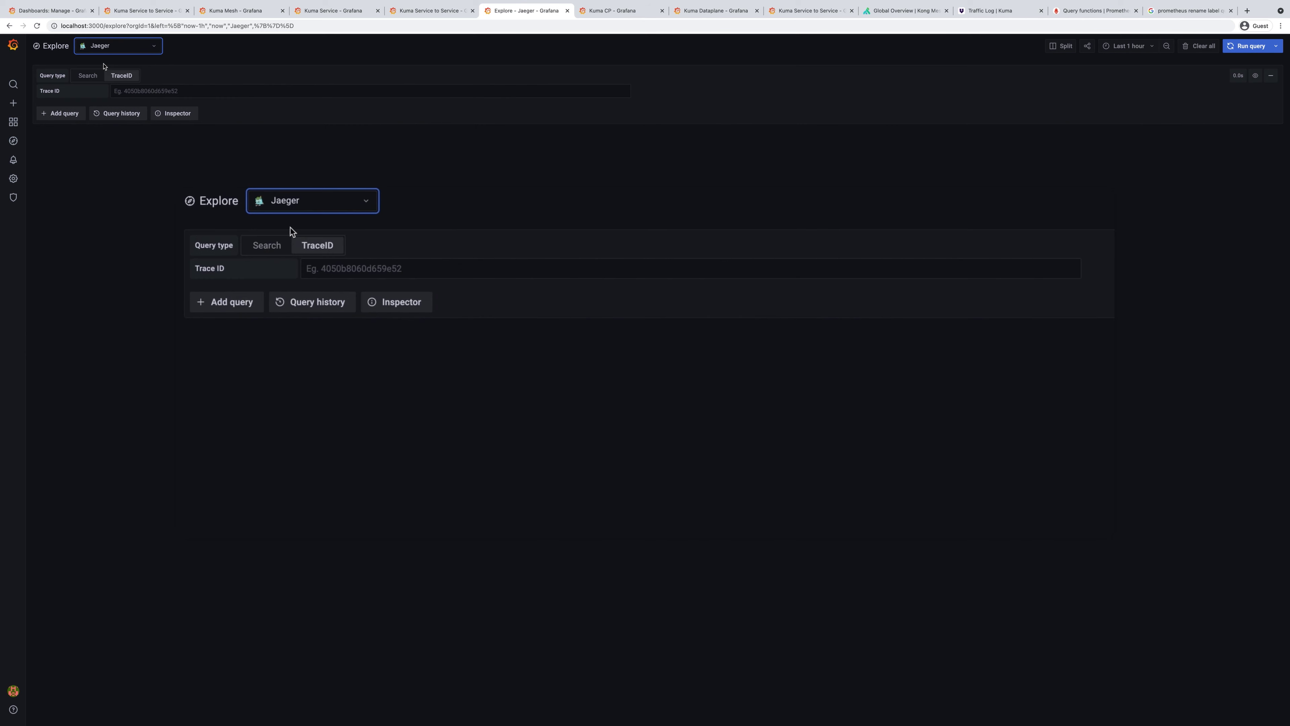
click(85, 75)
click(134, 91)
text(fr)
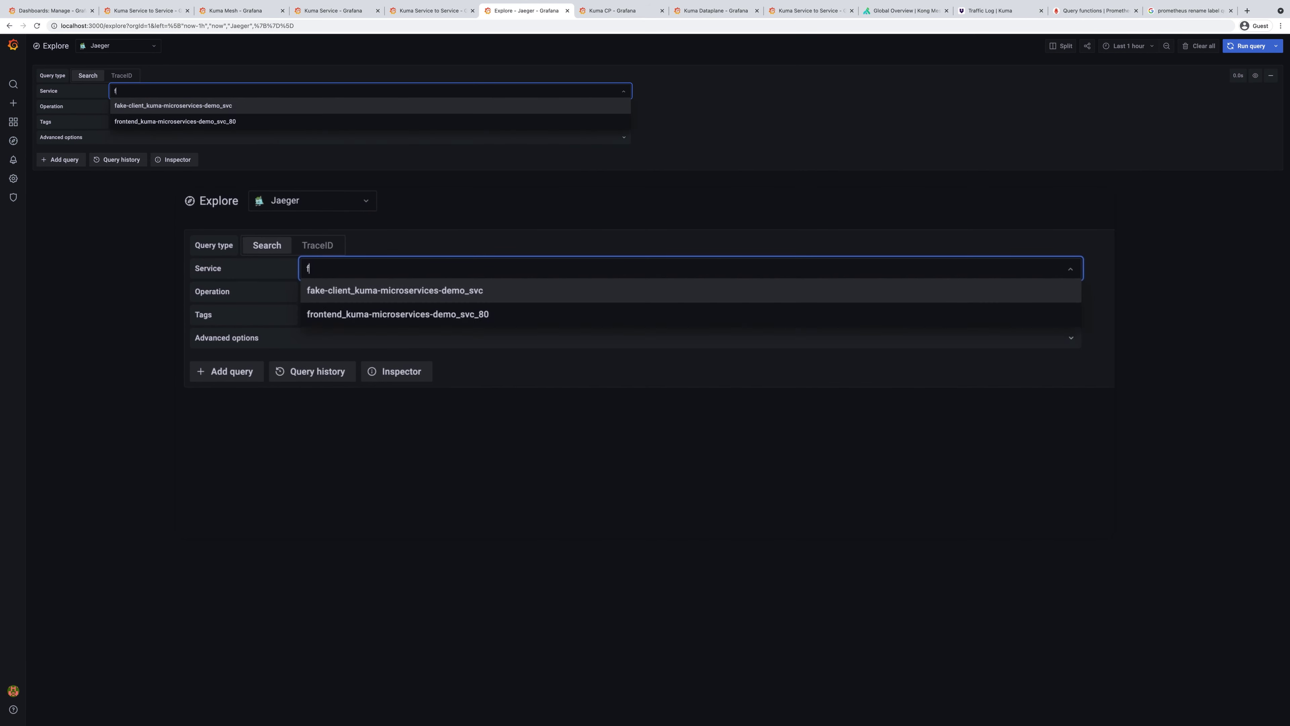
click(128, 104)
click(117, 123)
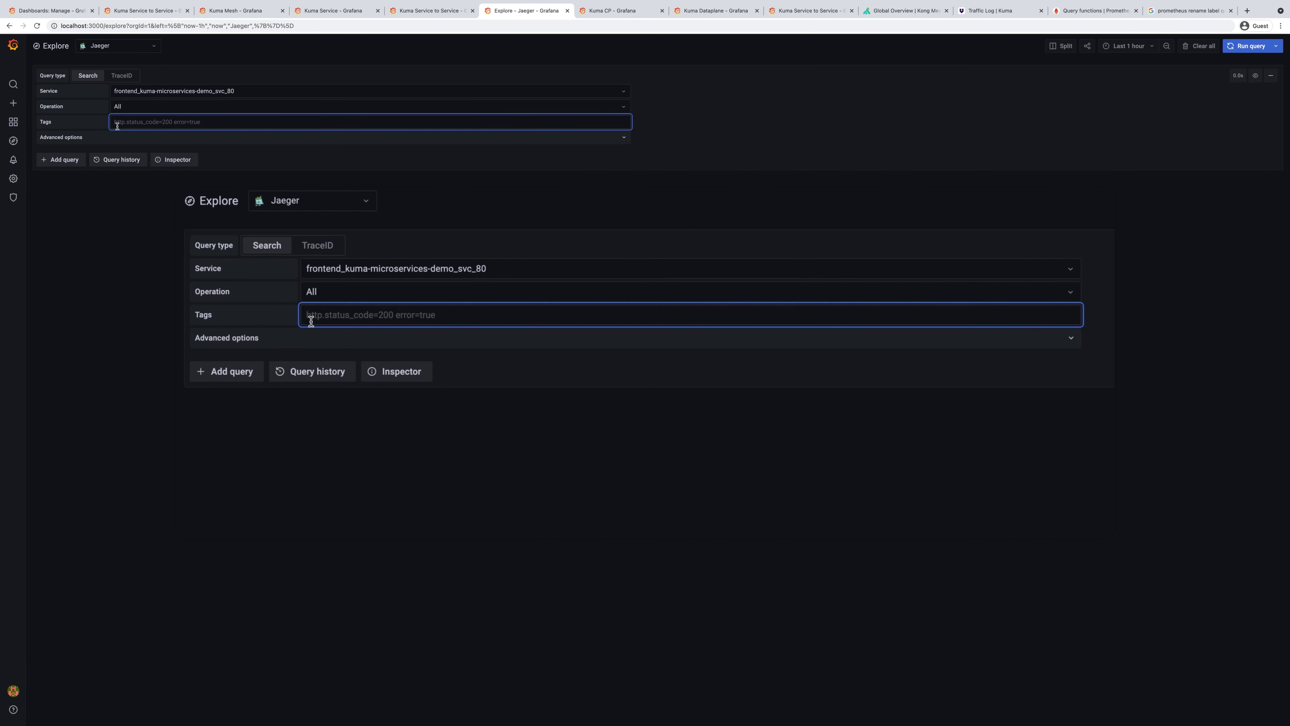
text(http.stat)
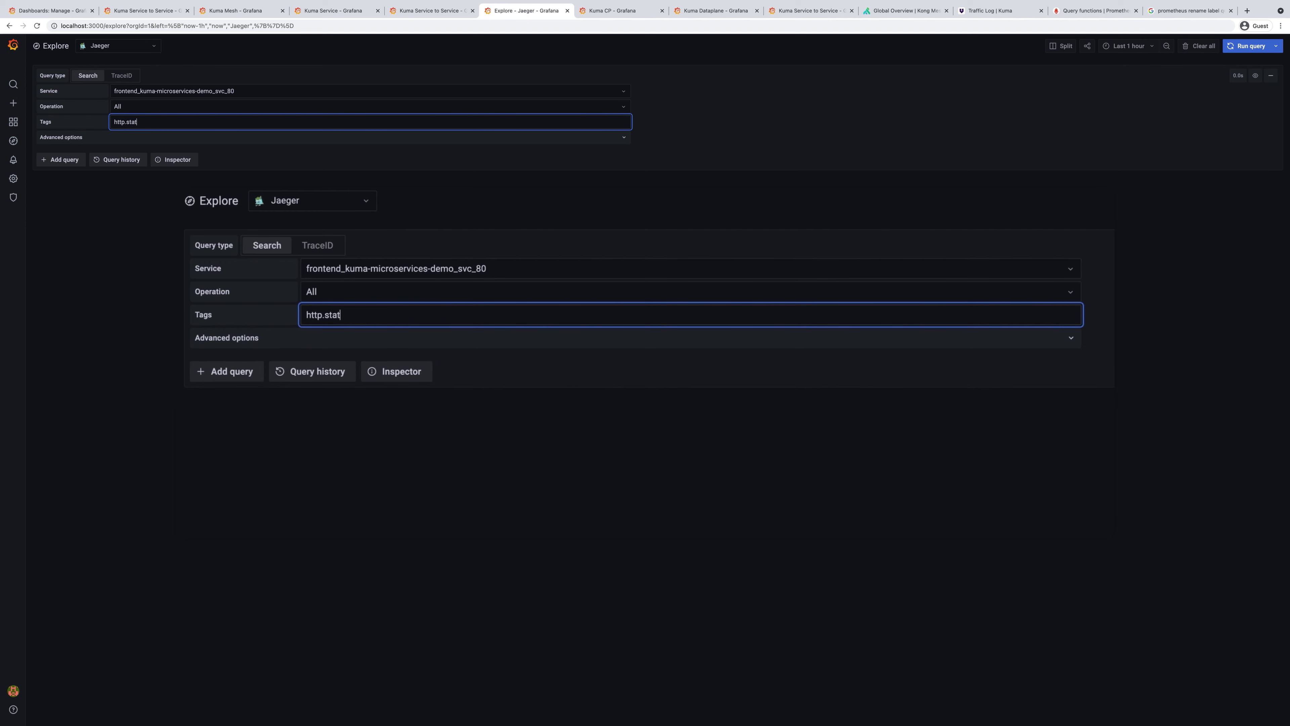
text(us_code=500)
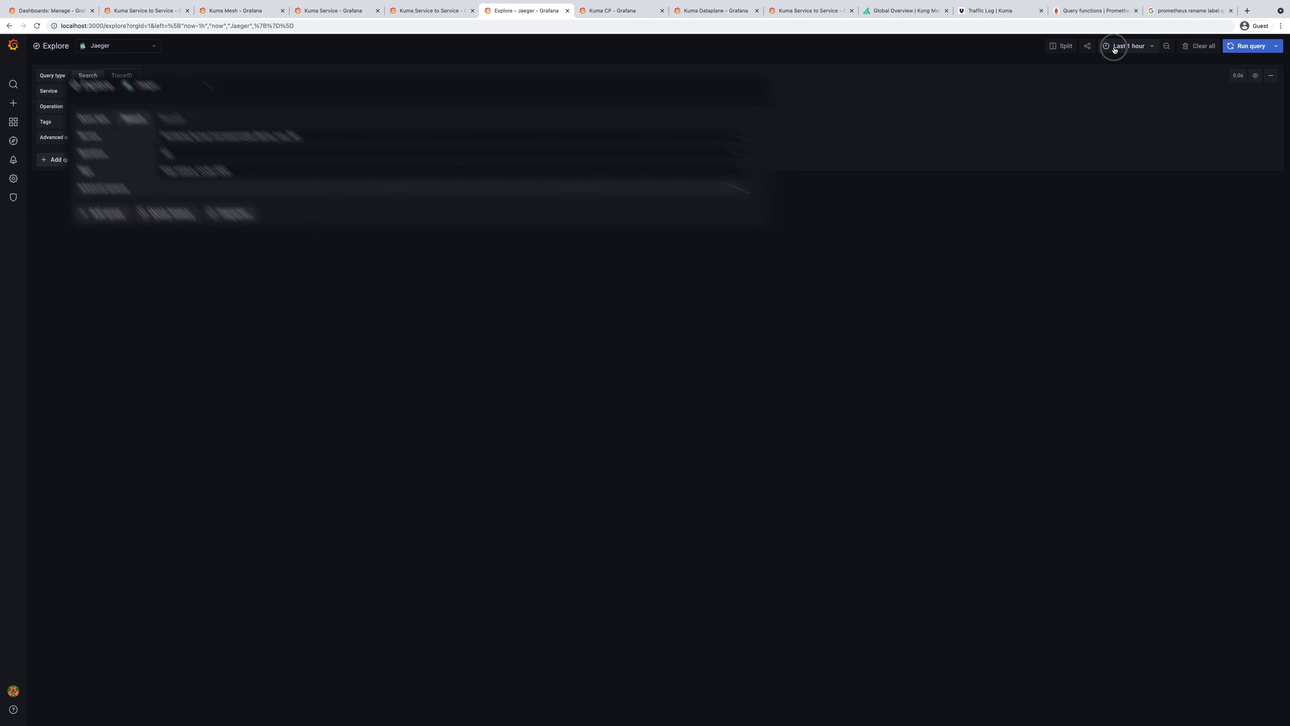
Limit the search to the last 5 minutes and open trace 4e38fdaf716938de beside the results
click(1128, 46)
click(1123, 76)
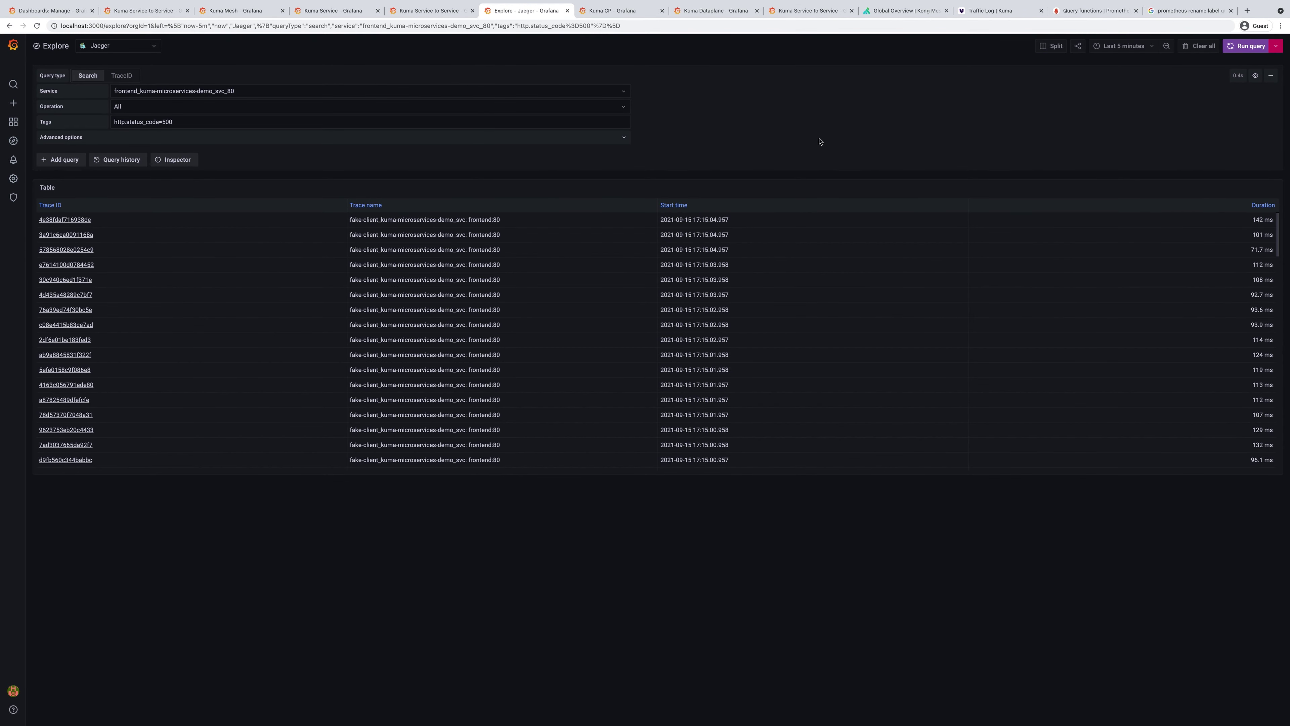
click(84, 222)
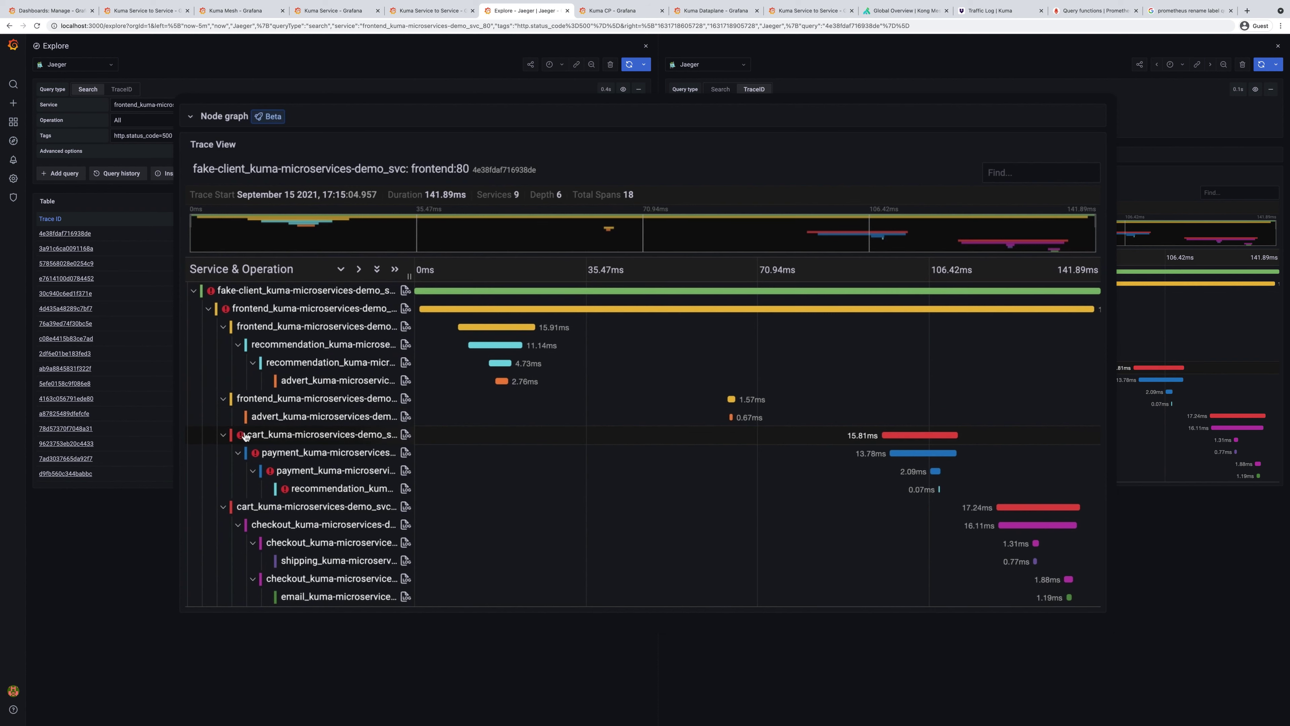
Collapse the frontend spans and inspect the cart and recommendation span tags, finding status code 505
click(223, 327)
click(225, 344)
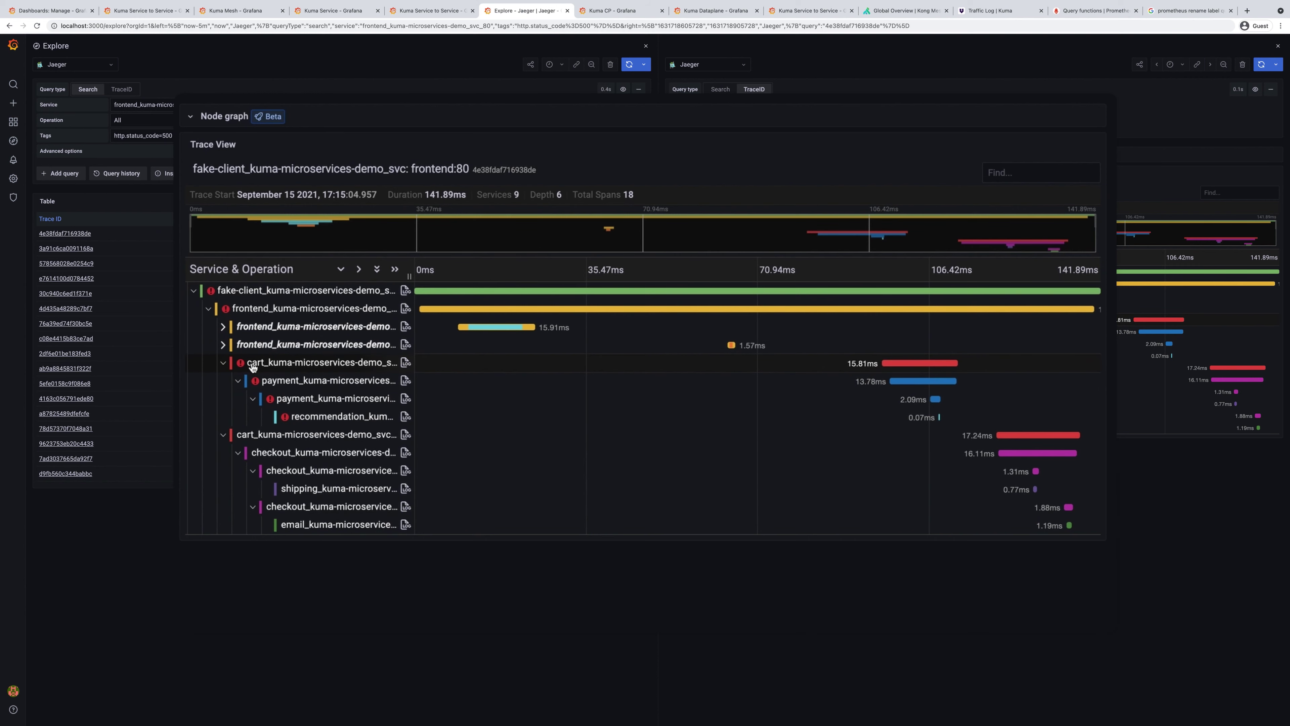
click(714, 323)
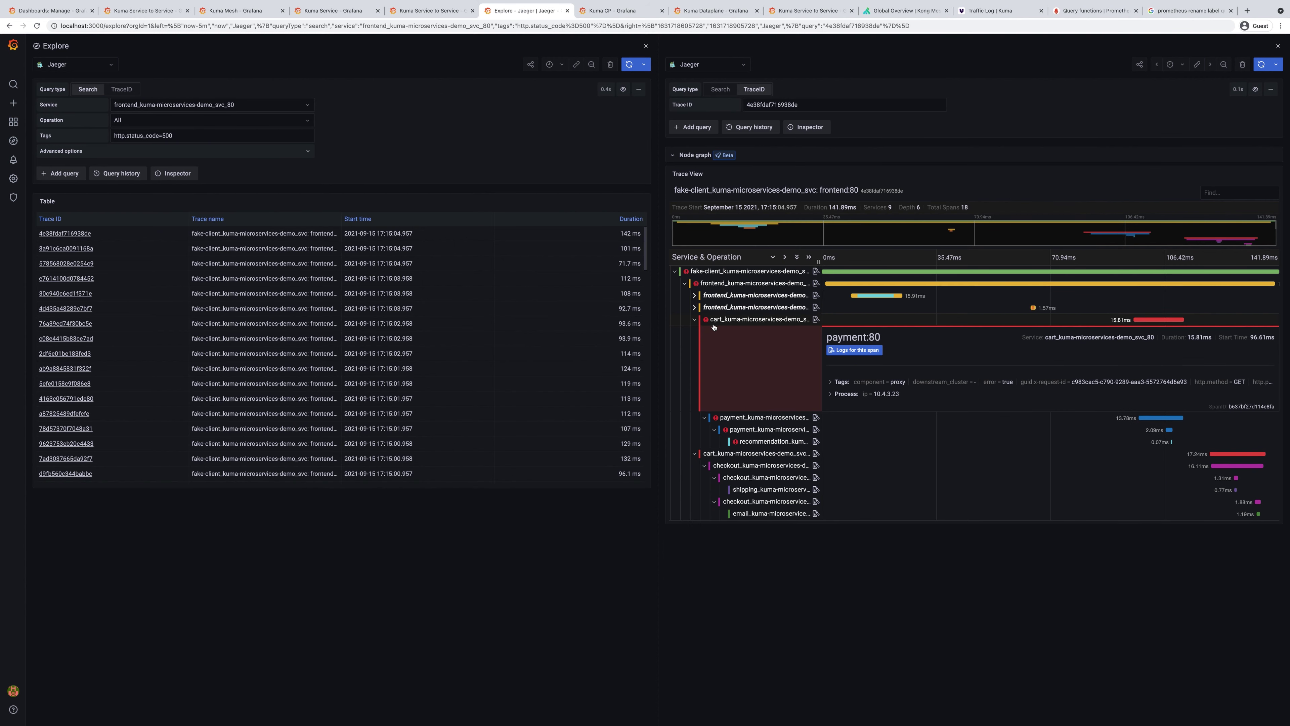
click(876, 383)
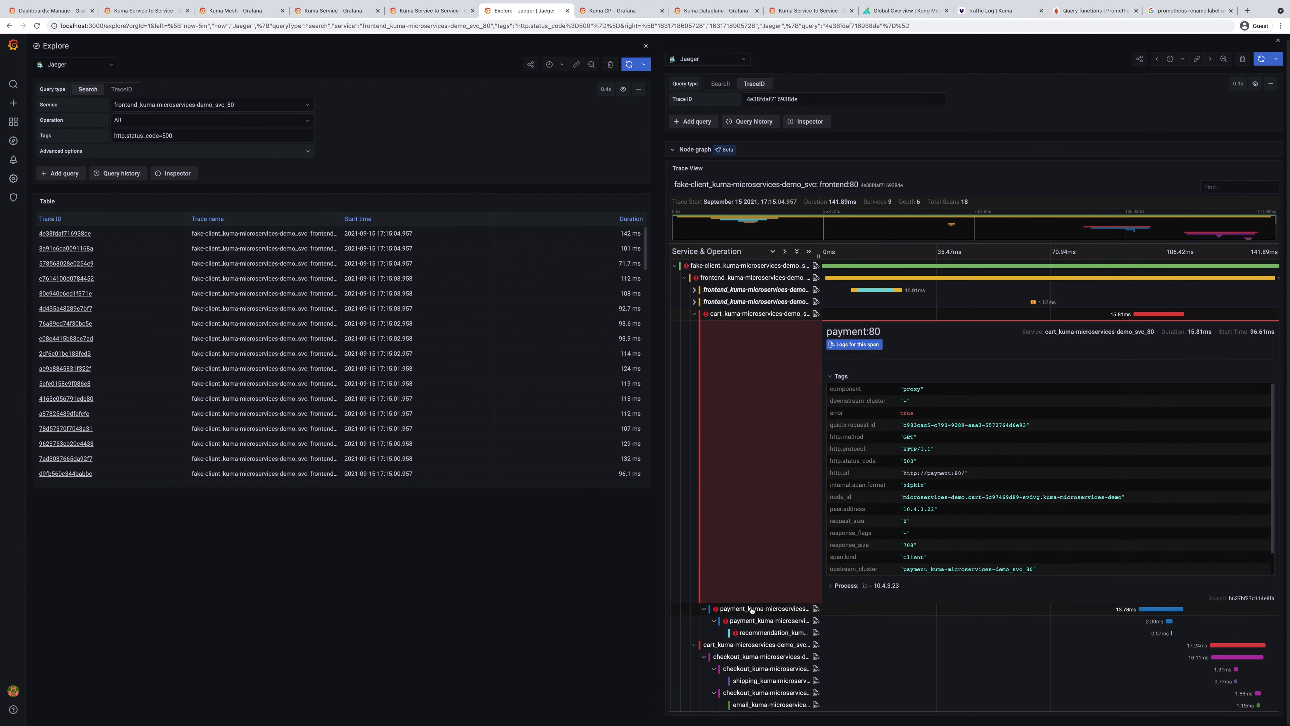
click(762, 633)
scroll(833, 602, down, 2)
click(837, 609)
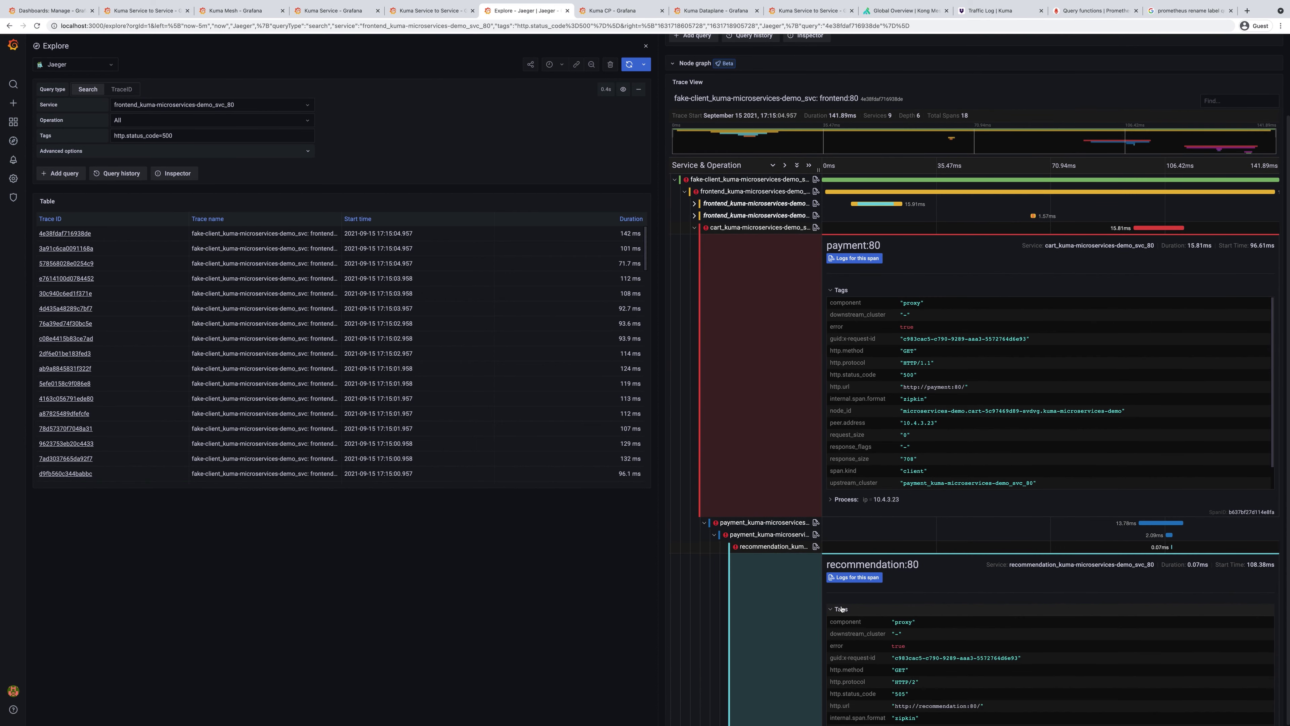
scroll(837, 609, down, 4)
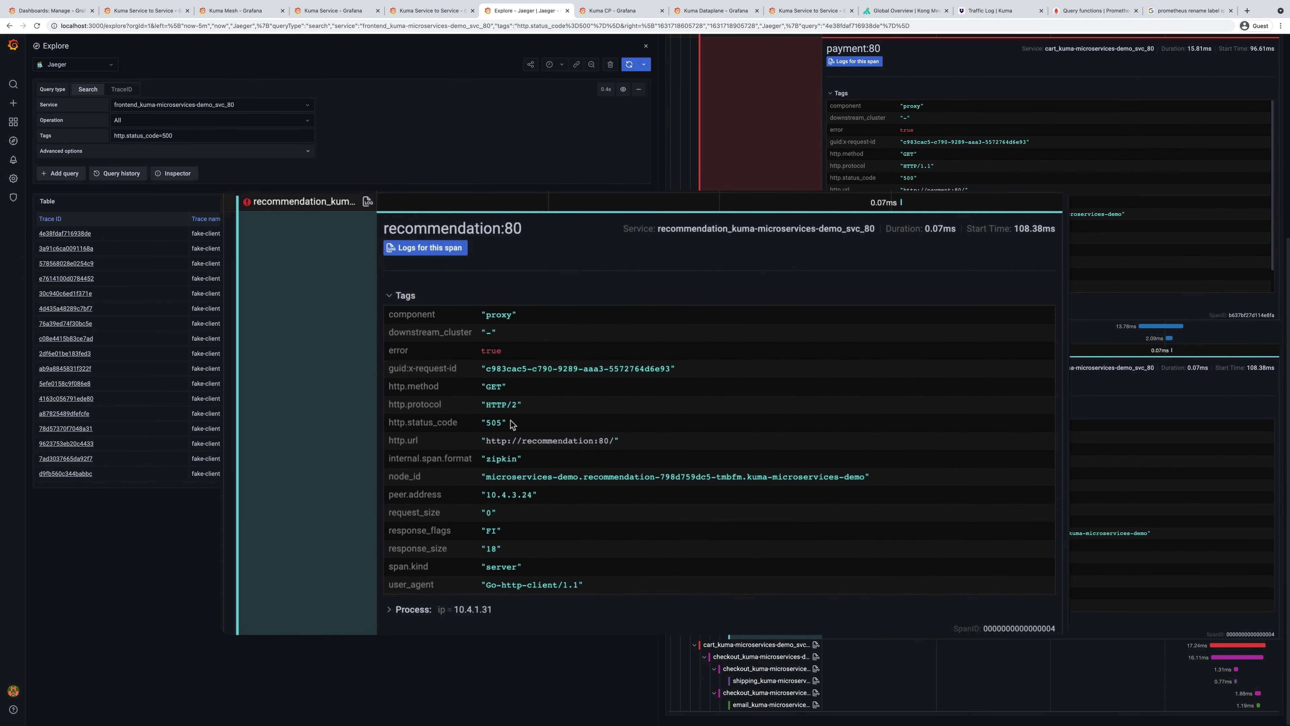
drag(510, 421, 480, 421)
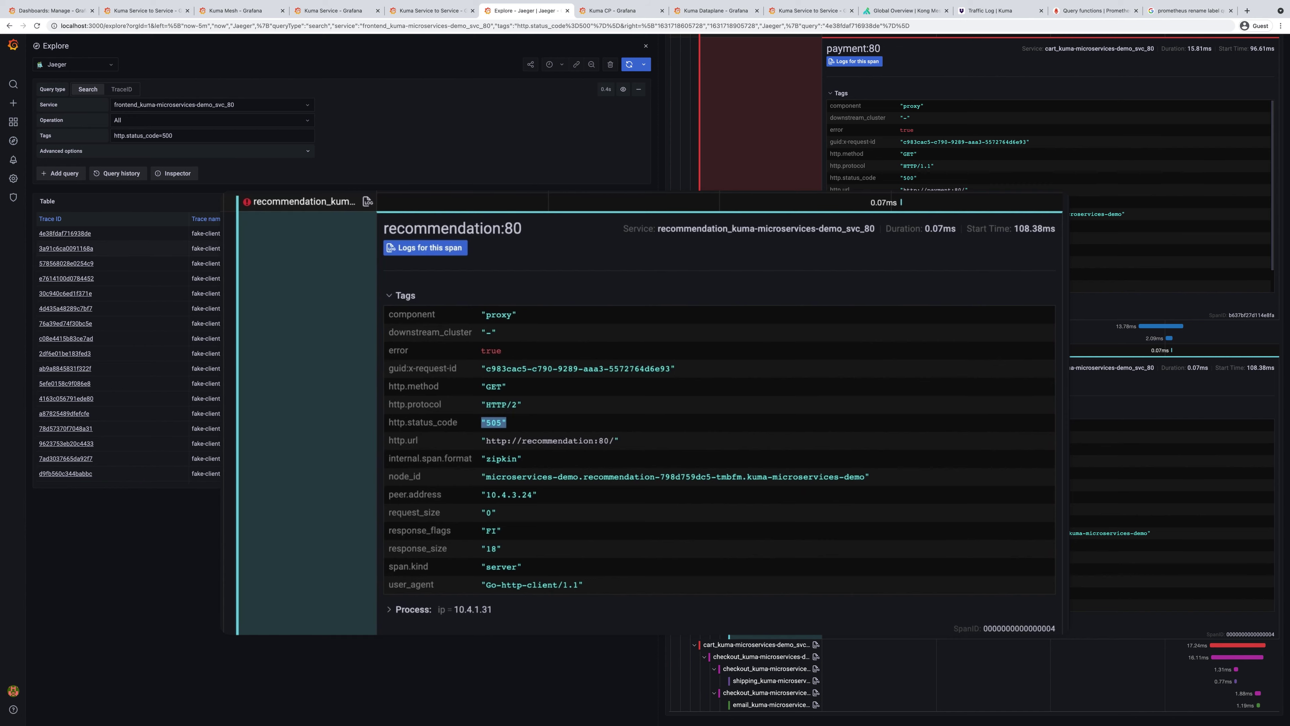
Rerun the Jaeger search for recommendation traces with http.status_code=505 and expand the recommendation span
click(171, 135)
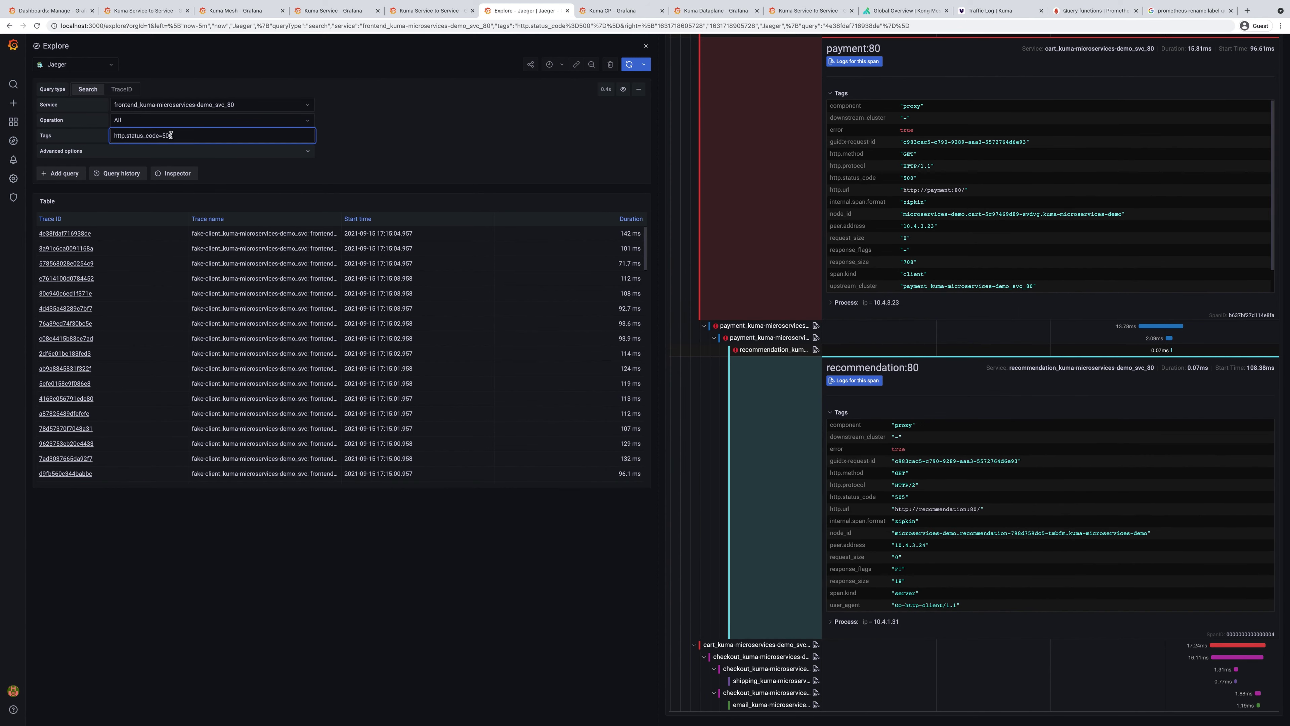
click(163, 104)
click(168, 231)
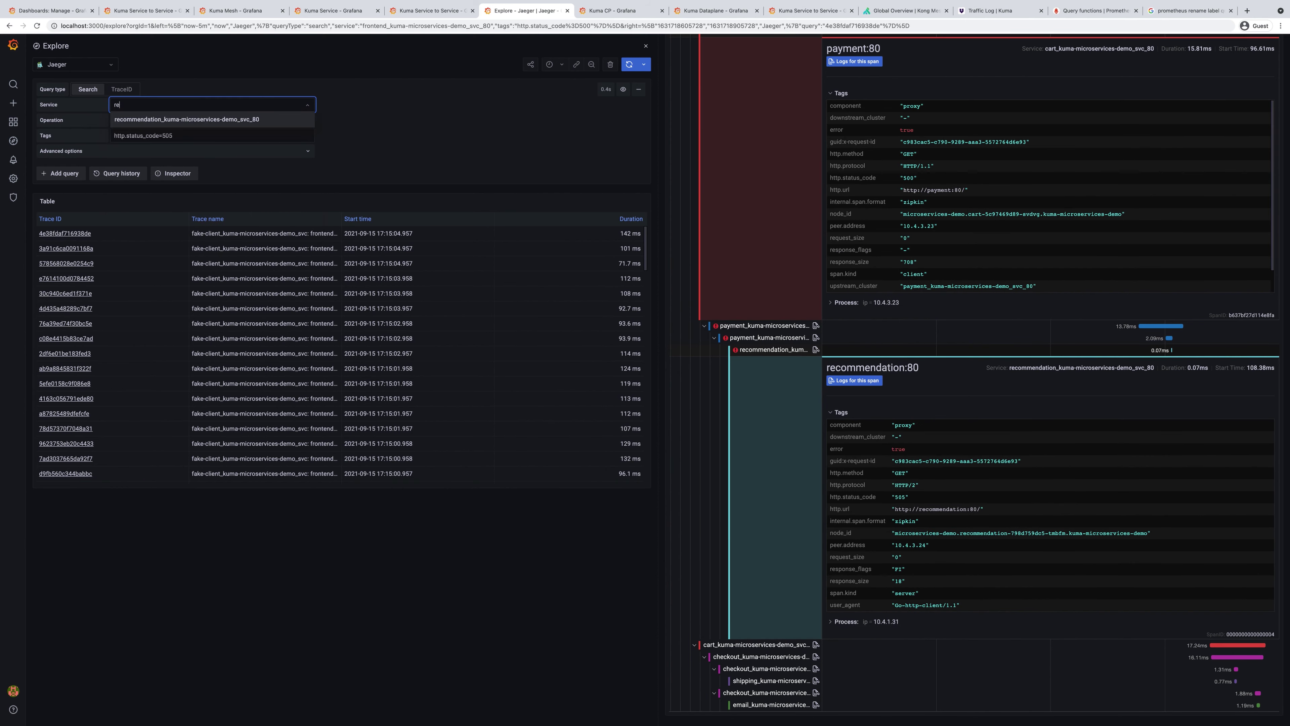
click(628, 65)
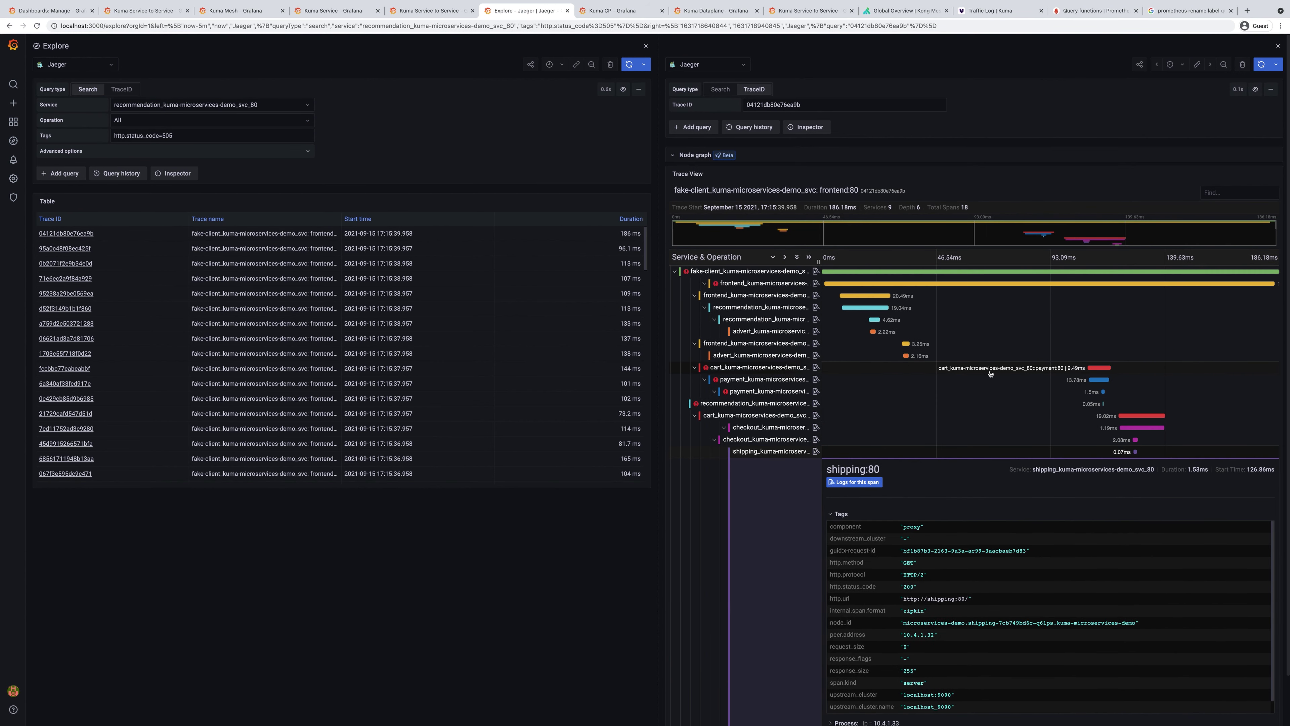
click(721, 350)
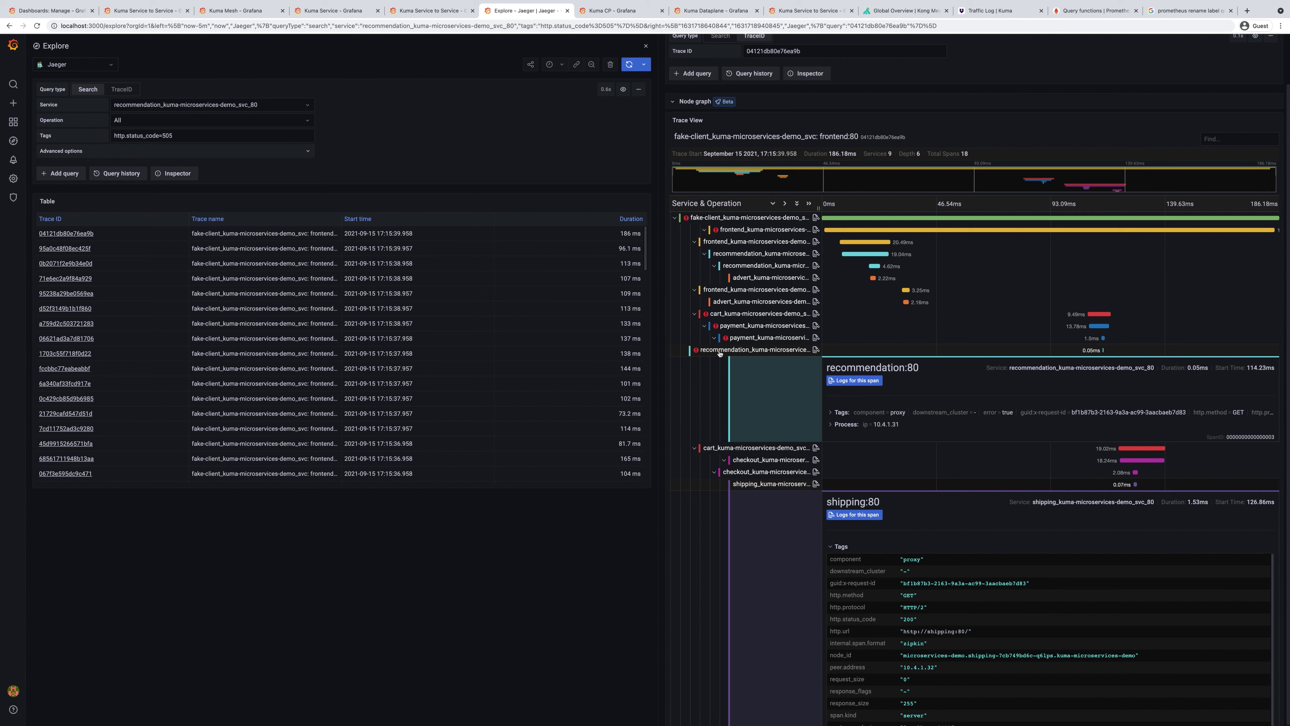
click(414, 12)
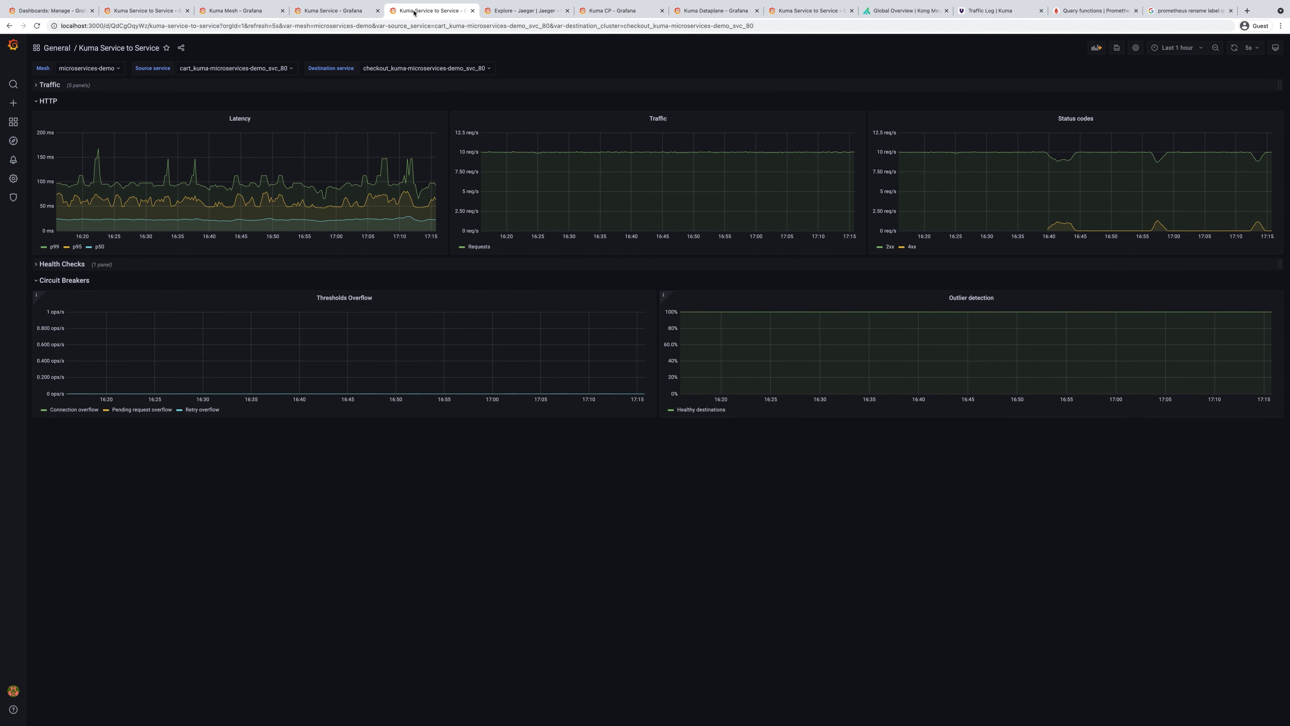
Set destination service to recommendation_kuma-microservices-demo_svc_80 and source to frontend_kuma-microservices-demo_svc_80
click(380, 67)
text(re)
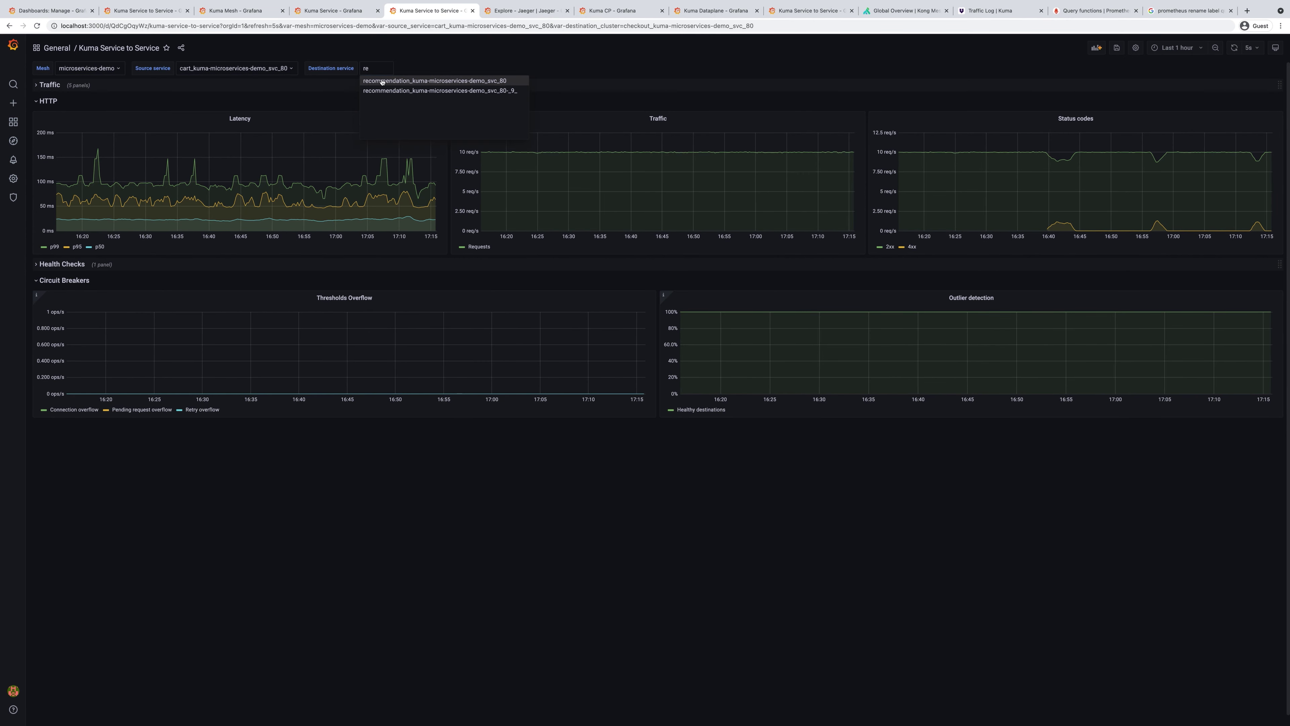
click(381, 81)
click(234, 68)
text(fr)
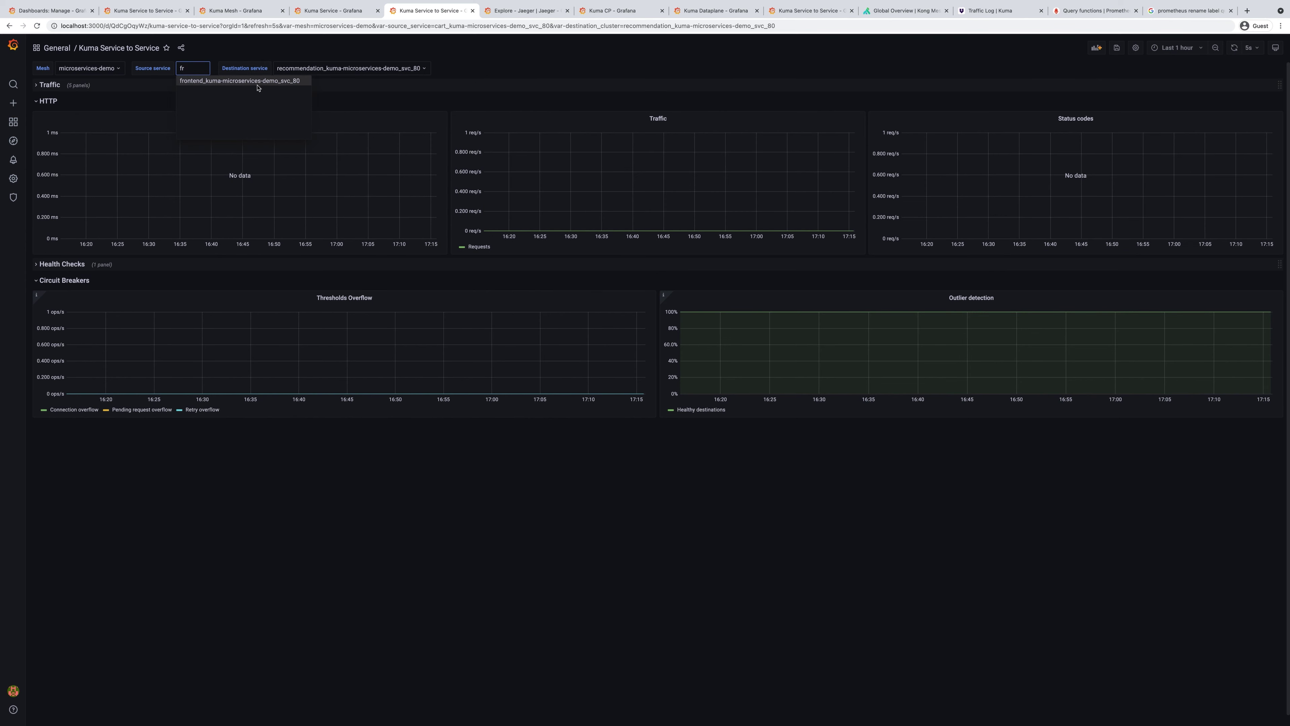
click(259, 83)
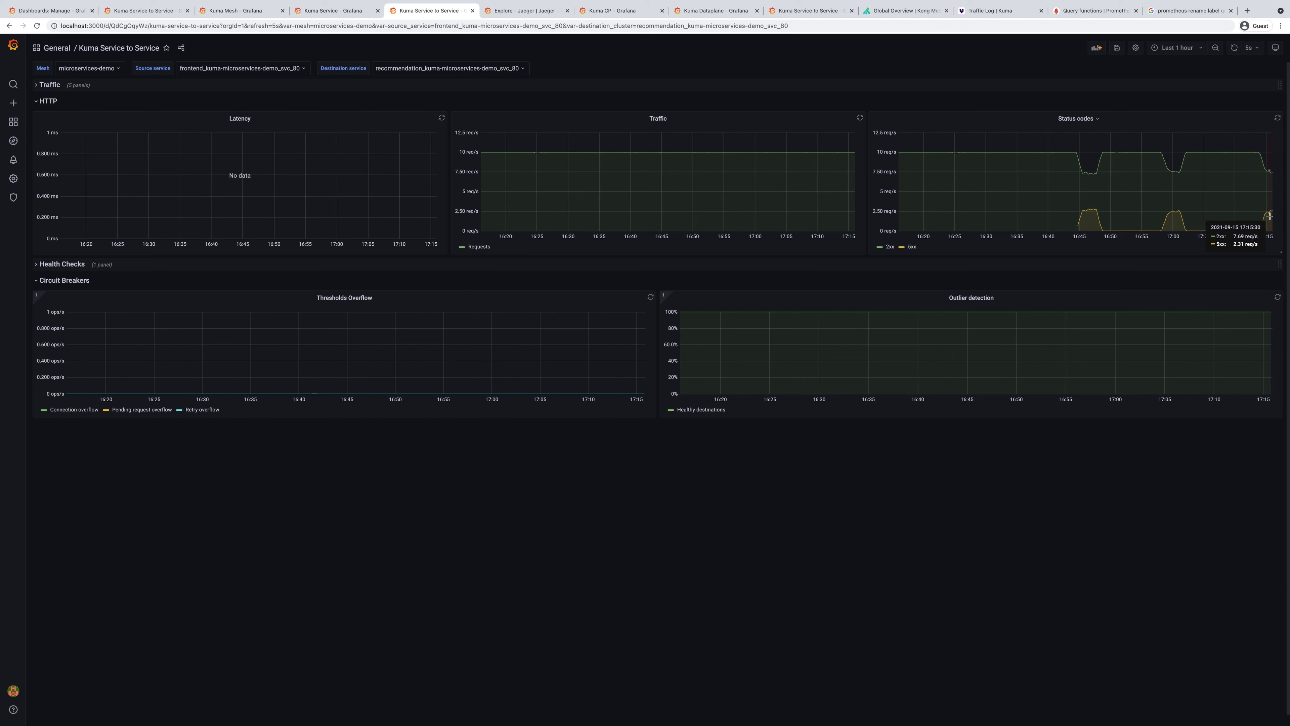
mouse_move(14, 124)
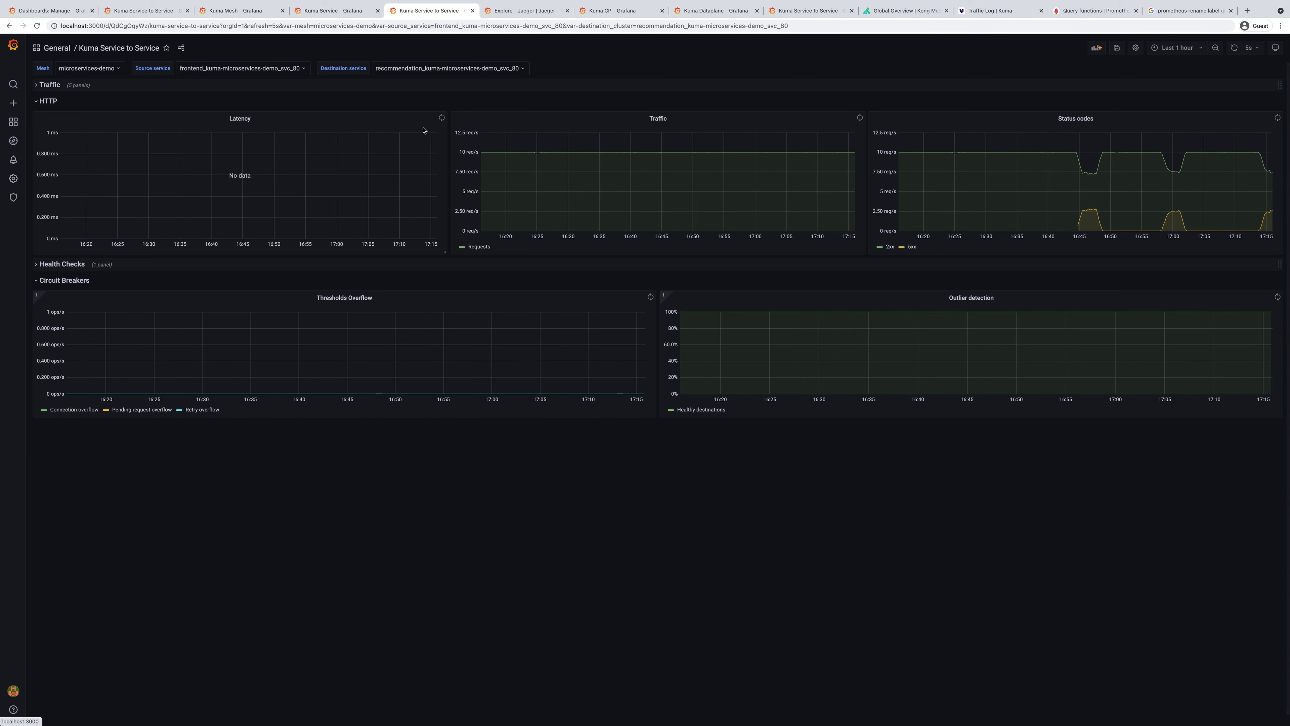